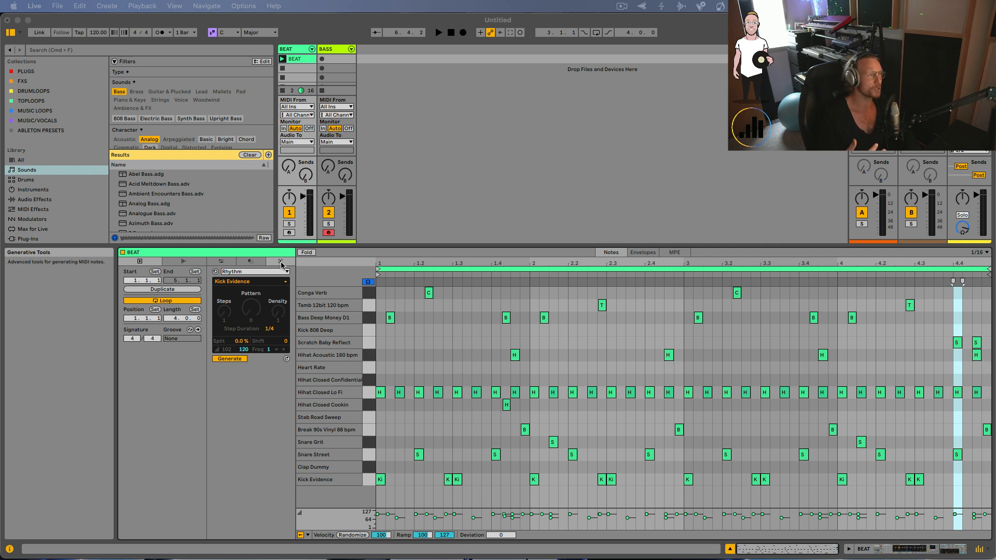
Step: Play the BEAT clip and show the BEAT track's devices
{"action": "left_click", "coordinate": [282, 59]}
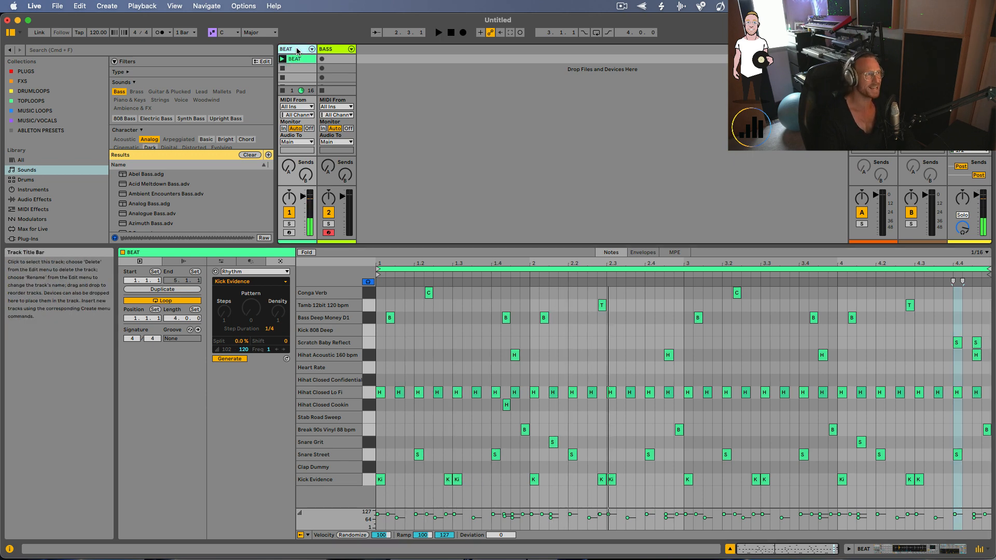
{"action": "left_click", "coordinate": [297, 52]}
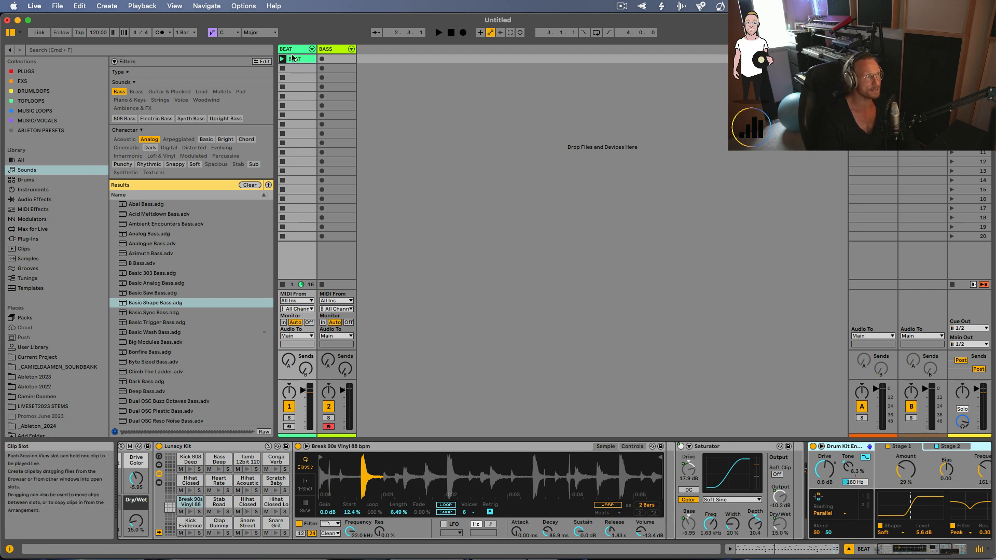
Step: Create an empty MIDI clip in the BASS track's first slot and generate a Rhythm pattern on C1 in it
{"action": "left_click", "coordinate": [333, 51]}
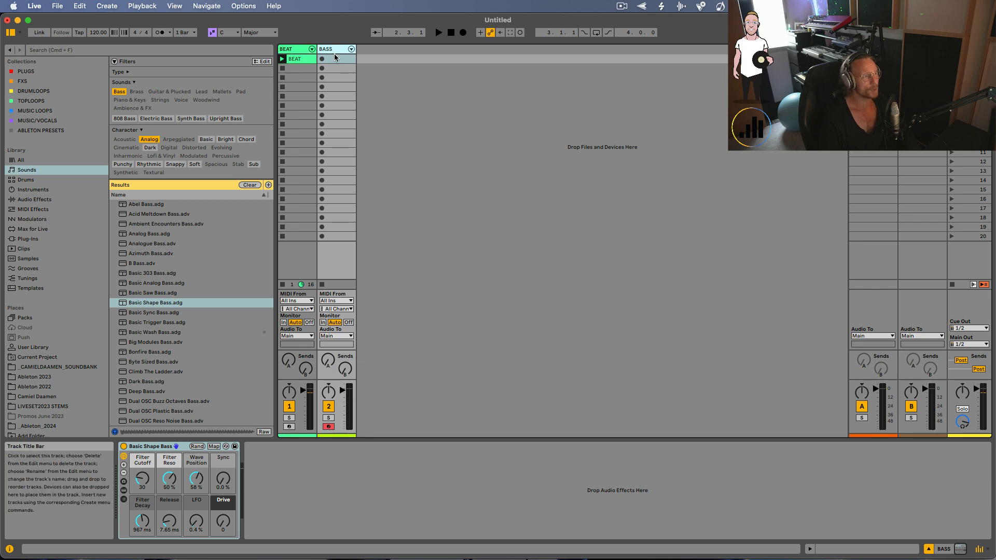
{"action": "double_click", "coordinate": [335, 59]}
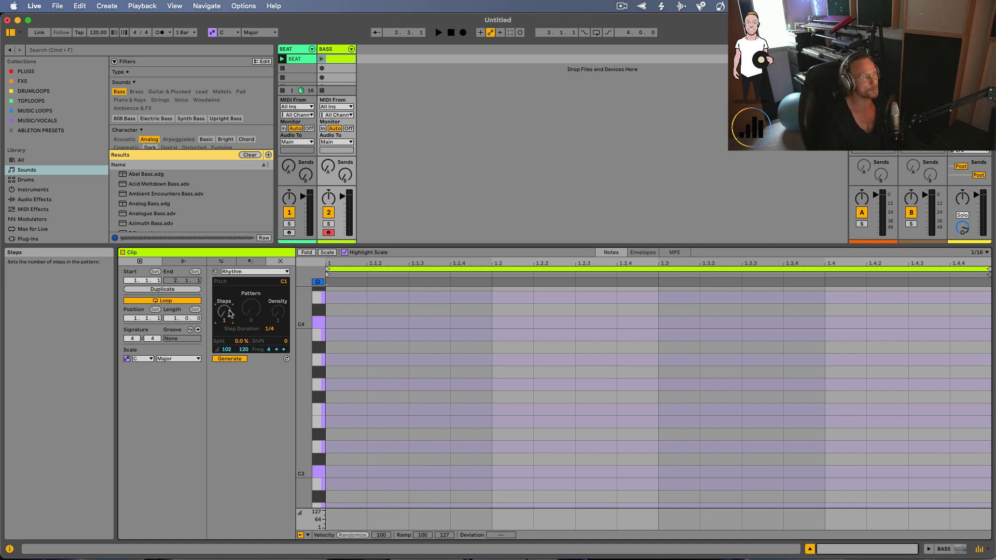
{"action": "left_click", "coordinate": [235, 357]}
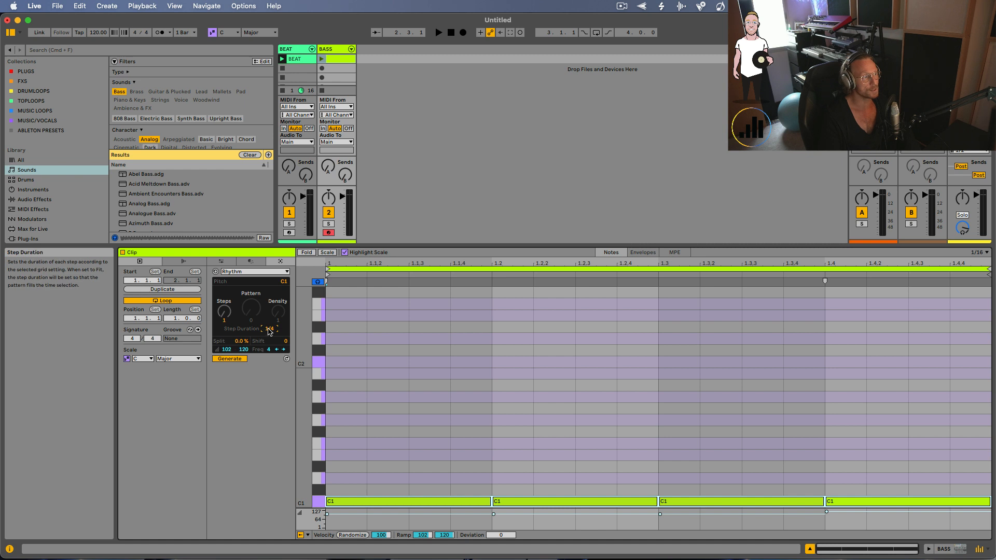
Step: Try a Rhythm step duration of 1/6 on the bass clip and undo it
{"action": "left_click_drag", "start_coordinate": [269, 332], "coordinate": [269, 336]}
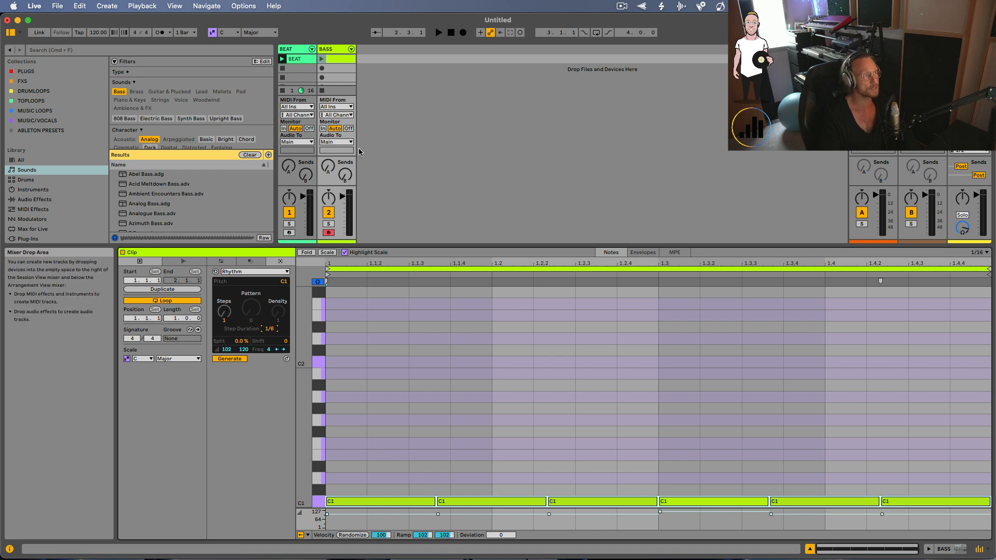
{"action": "key", "text": "super+z"}
Step: Launch the new bass clip and solo the BASS track
{"action": "left_click", "coordinate": [322, 58]}
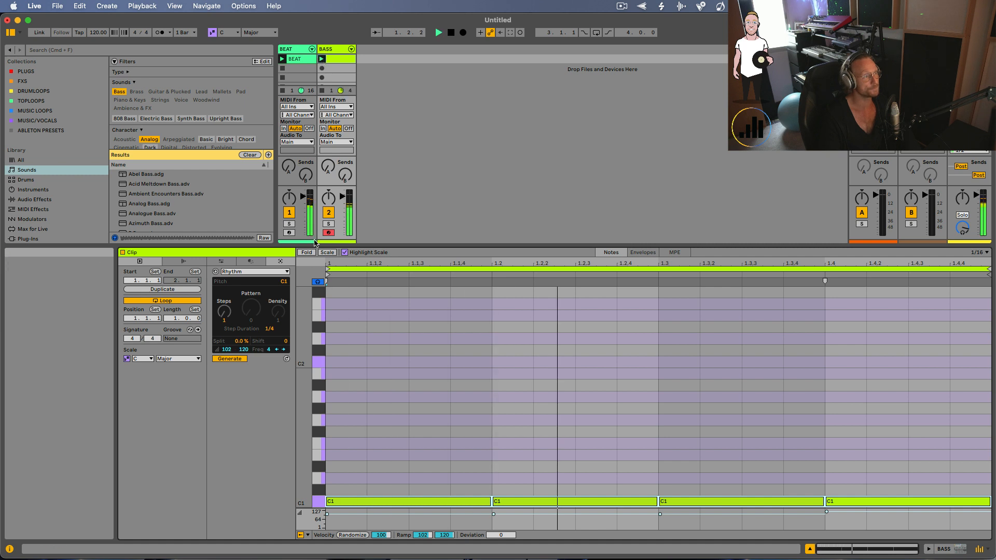
{"action": "left_click", "coordinate": [328, 224]}
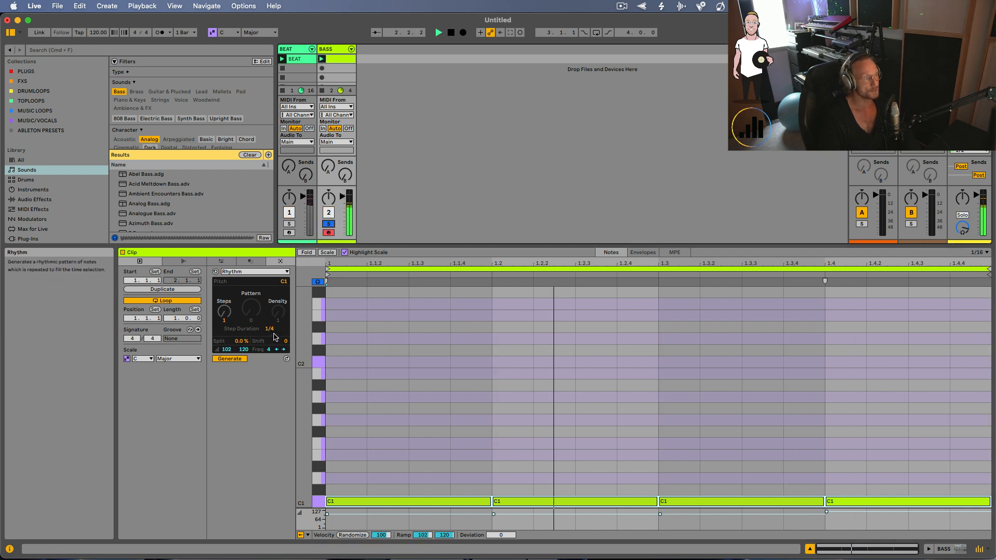
Step: Shorten the Rhythm step duration gradually from 1/8 through 1/12 and 1/16 to 1/64 while the soloed bass clip plays
{"action": "left_click_drag", "start_coordinate": [271, 332], "coordinate": [266, 338]}
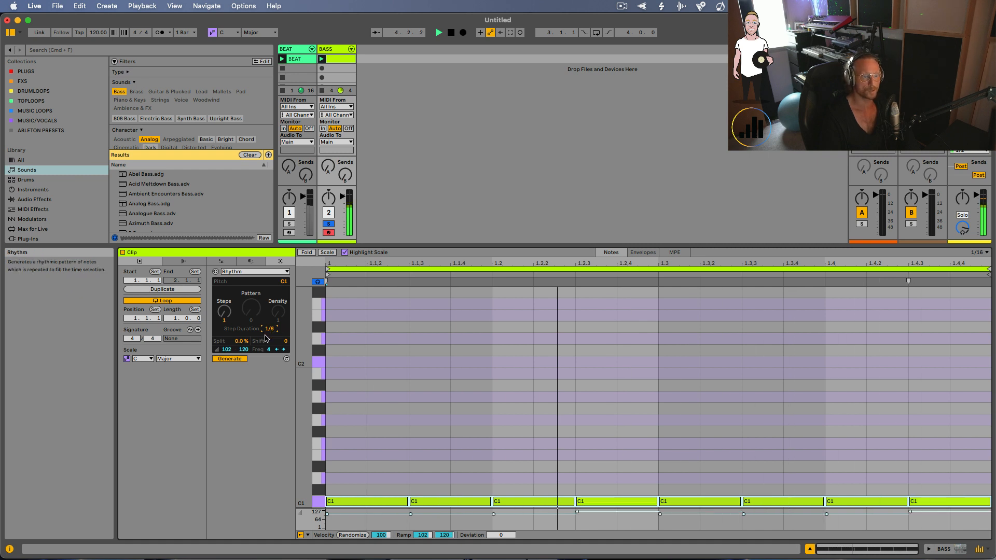
{"action": "key", "text": "Down"}
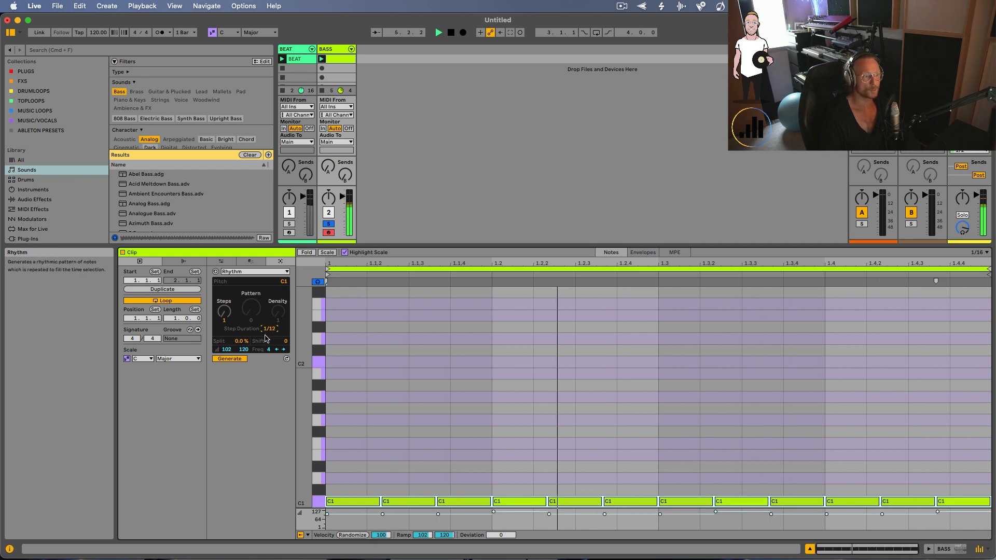
{"action": "key", "text": "Down"}
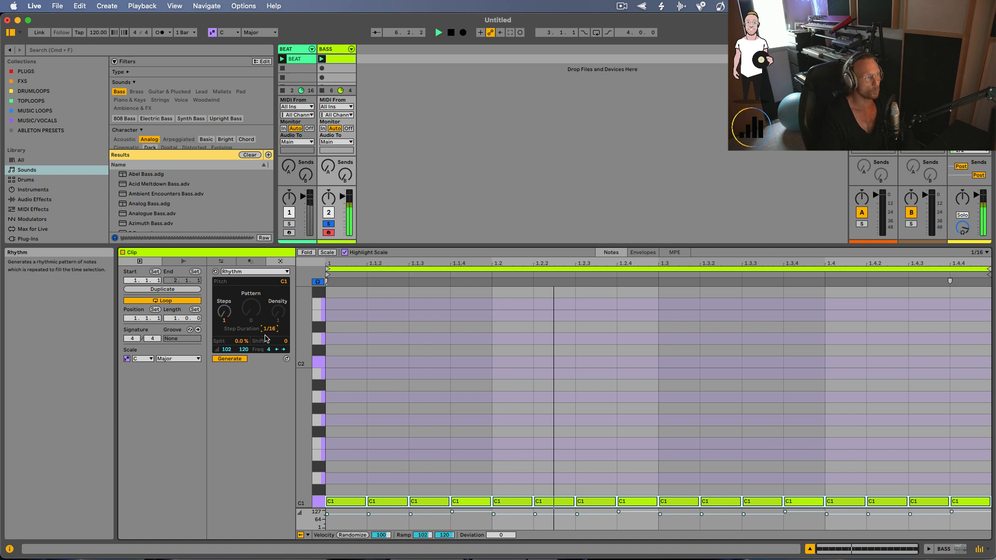
{"action": "key", "text": "Down"}
{"action": "key", "text": "Down"}
{"action": "key", "text": "Down"}
{"action": "key", "text": "Down"}
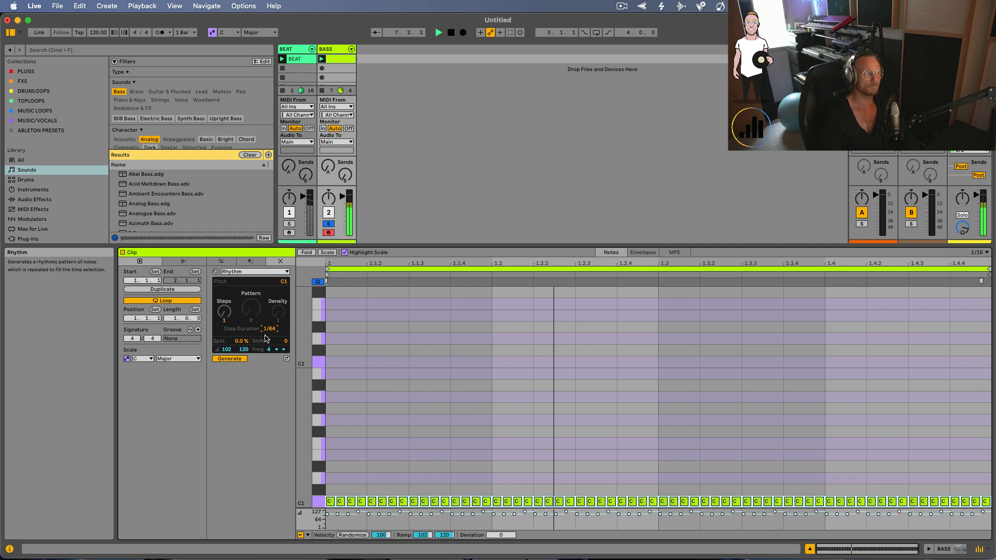
Step: Lengthen the Rhythm step duration to 1/16 and stop playback, continuing up to 1/4
{"action": "key", "text": "Up"}
{"action": "key", "text": "Up"}
{"action": "key", "text": "Up"}
{"action": "key", "text": "Up"}
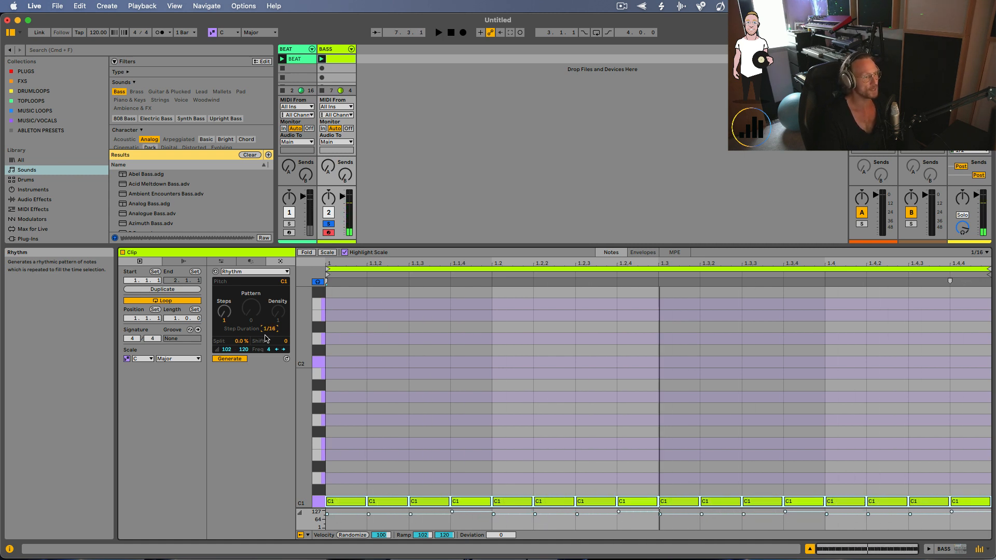
{"action": "left_click", "coordinate": [229, 316]}
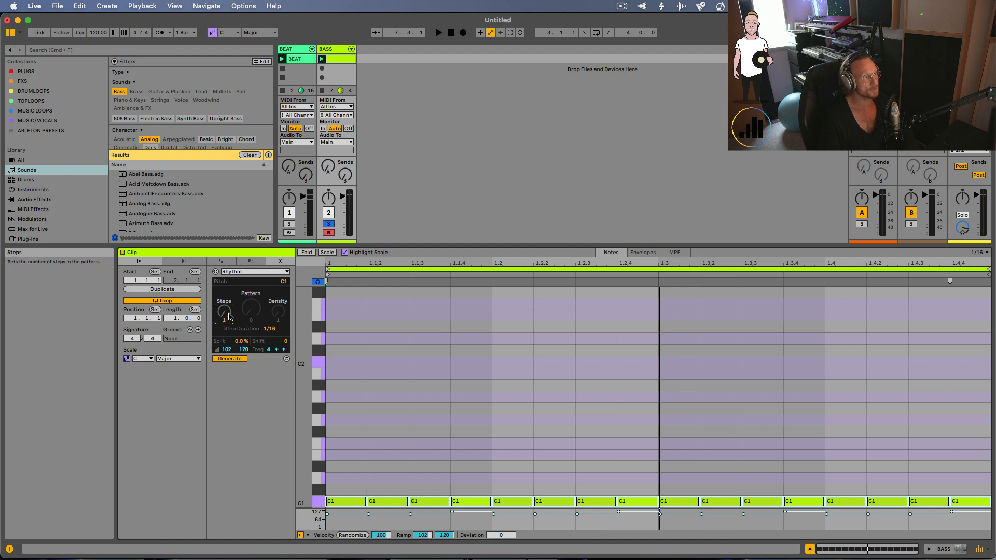
{"action": "left_click", "coordinate": [266, 329]}
{"action": "key", "text": "Up"}
{"action": "key", "text": "Up"}
{"action": "key", "text": "Up"}
{"action": "key", "text": "Up"}
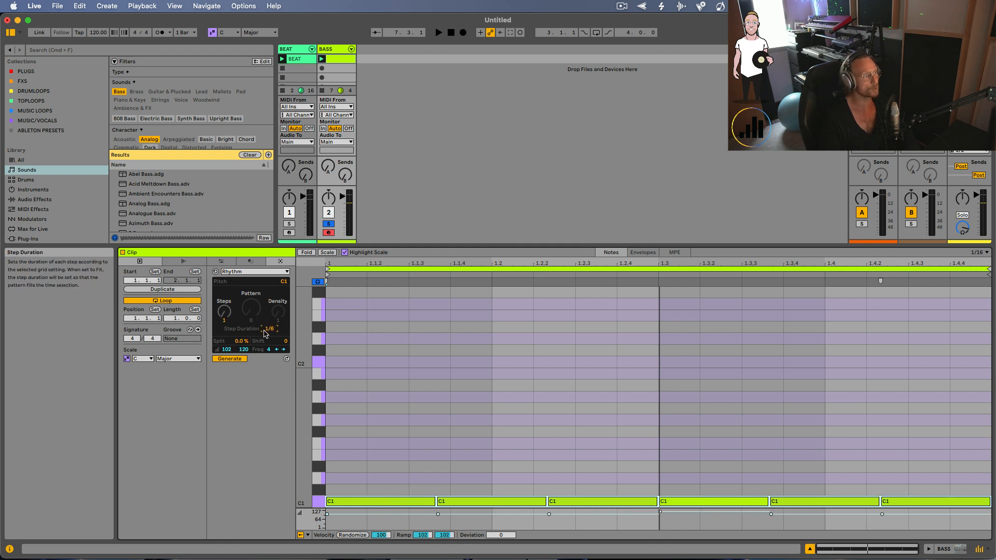
Step: Increase the number of steps in the bass clip's Rhythm pattern to 4
{"action": "left_click", "coordinate": [224, 312]}
{"action": "key", "text": "Up"}
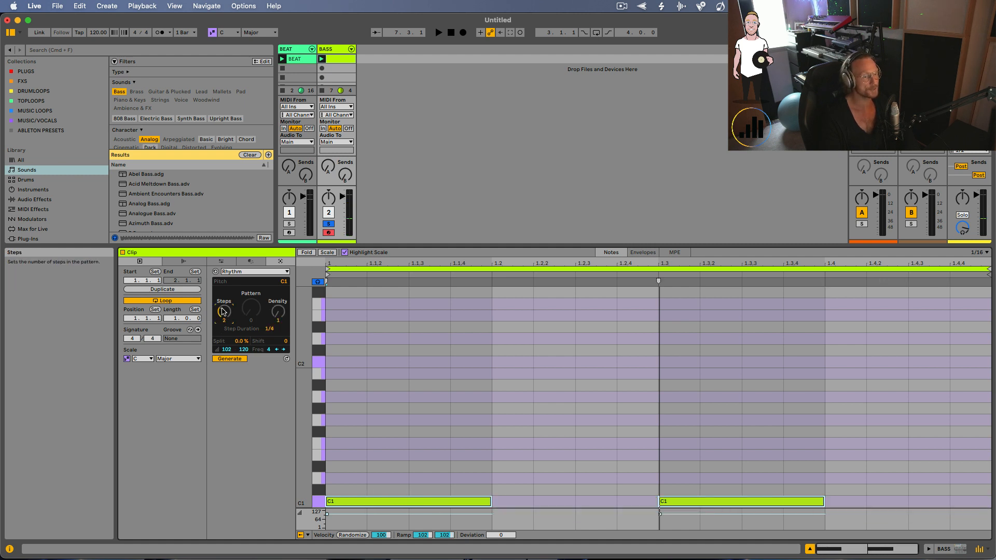
{"action": "key", "text": "Up"}
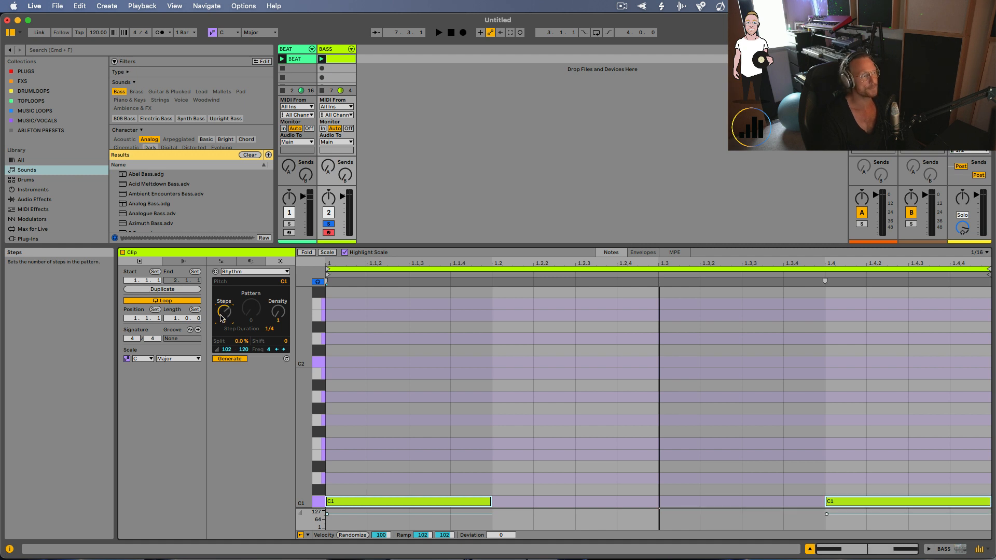
{"action": "key", "text": "Up"}
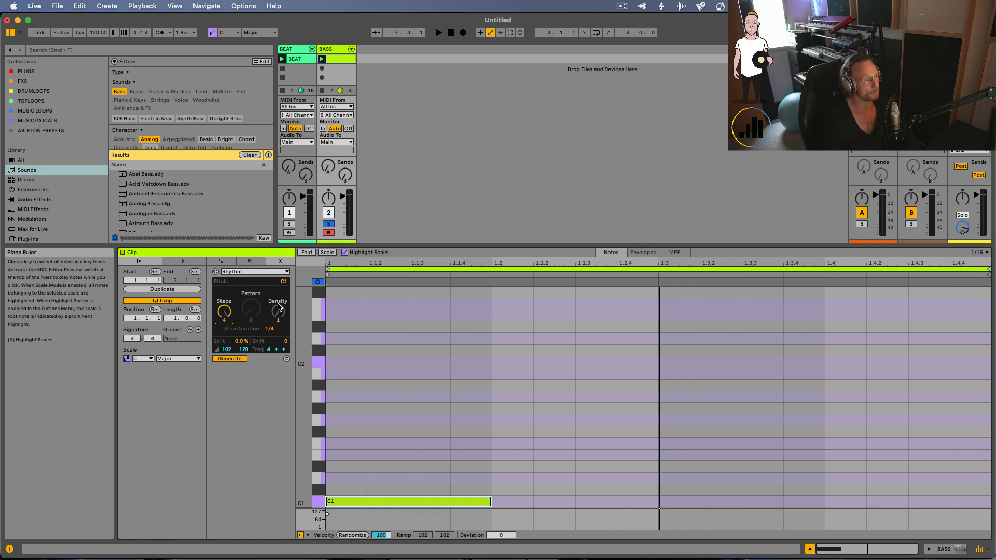
Step: Raise the density of the Rhythm pattern to 4
{"action": "scroll", "coordinate": [278, 320], "scroll_direction": "up", "scroll_amount": 1}
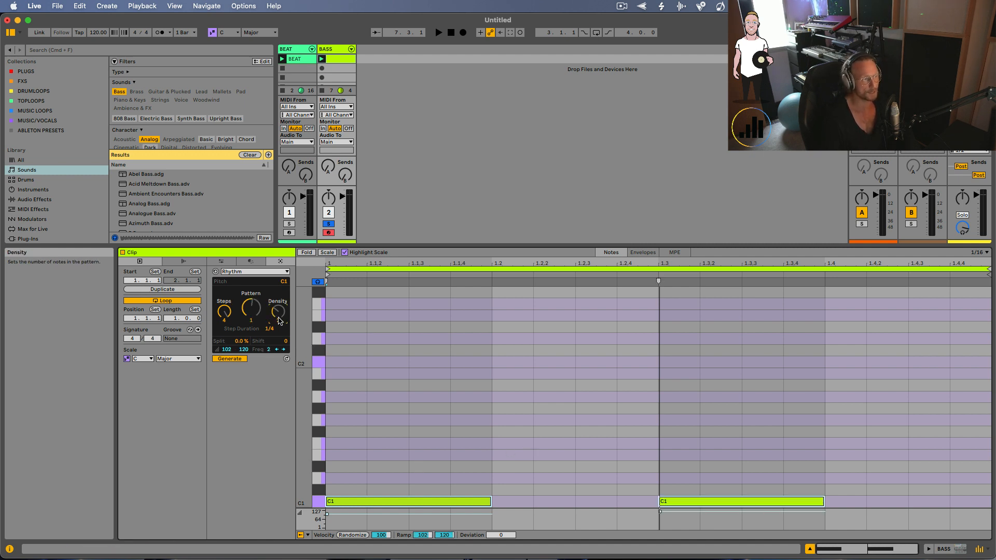
{"action": "scroll", "coordinate": [279, 320], "scroll_direction": "up", "scroll_amount": 1}
{"action": "scroll", "coordinate": [279, 325], "scroll_direction": "up", "scroll_amount": 1}
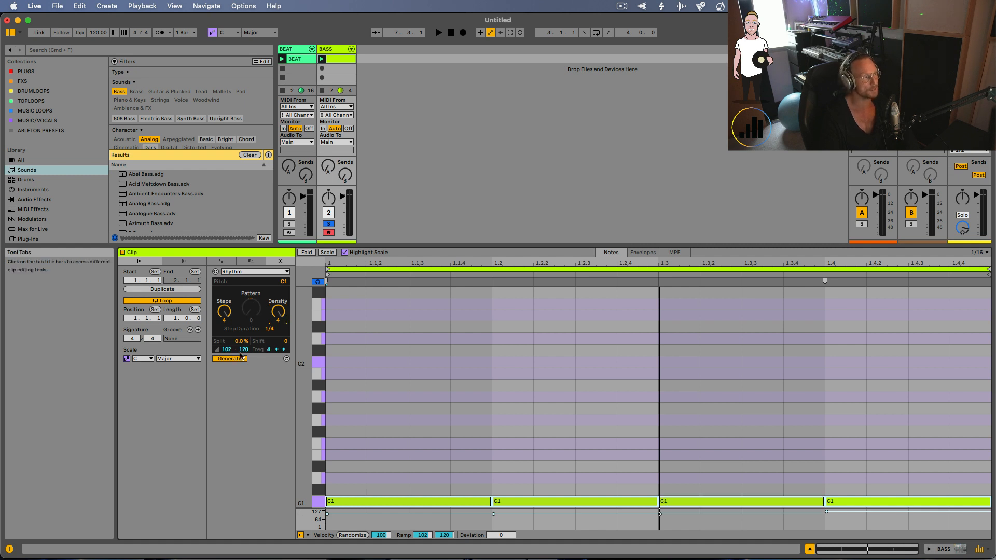
Step: Set the Rhythm step duration to 1/16 and audition the bass with the beat by unsoloing the BASS track
{"action": "scroll", "coordinate": [275, 329], "scroll_direction": "up", "scroll_amount": 1}
{"action": "scroll", "coordinate": [276, 329], "scroll_direction": "up", "scroll_amount": 3}
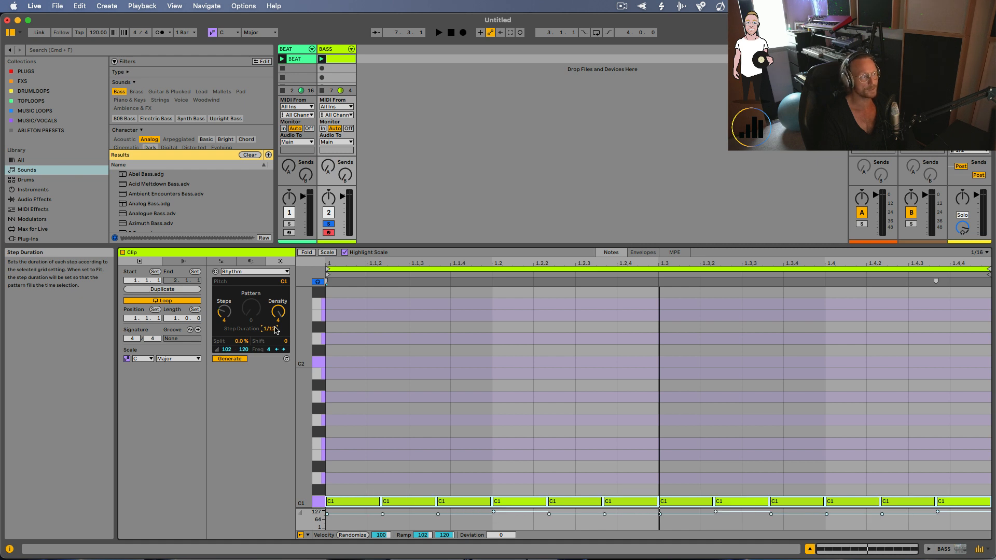
{"action": "key", "text": "space"}
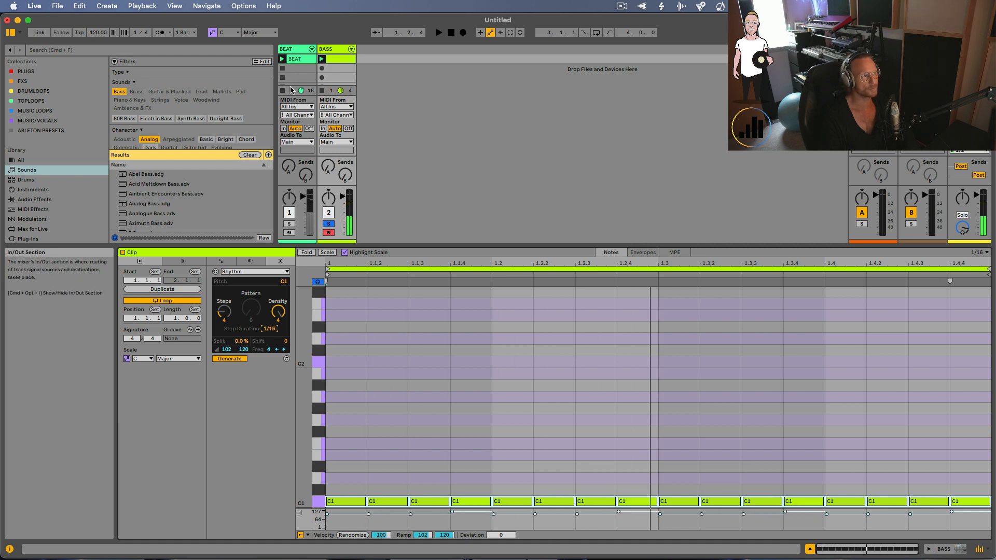
{"action": "left_click", "coordinate": [328, 223]}
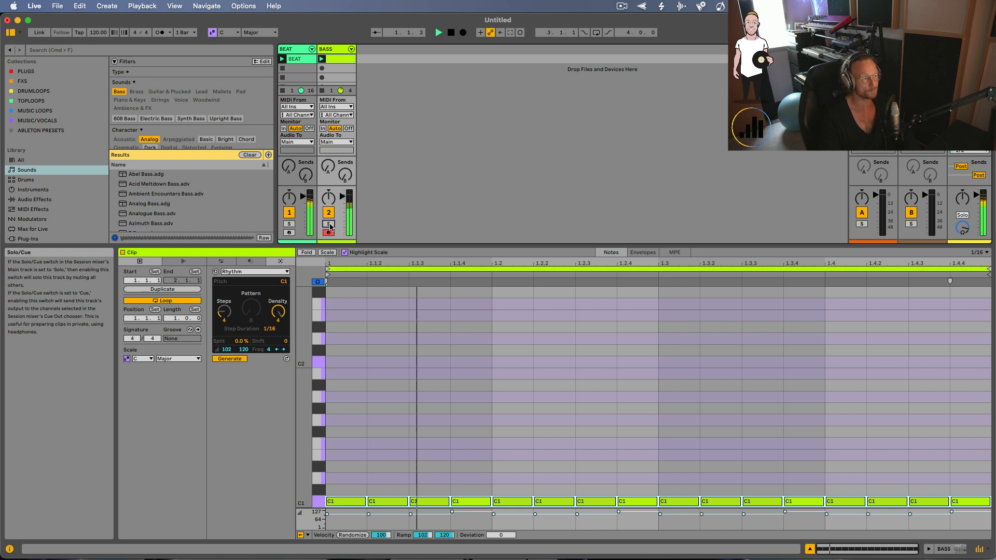
{"action": "key", "text": "space"}
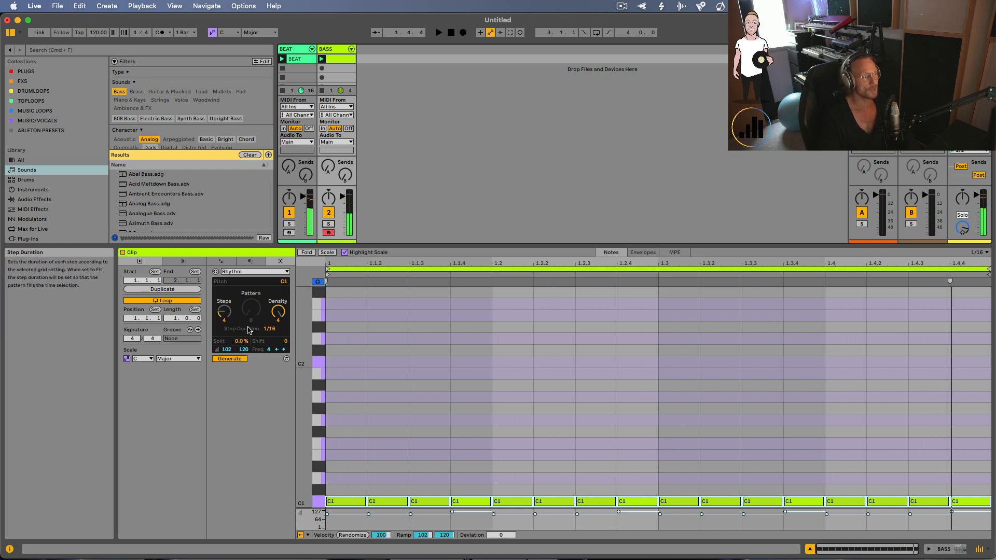
Step: Raise the Rhythm pattern's Split chance and set its step duration to 1/6 during playback
{"action": "mouse_move", "coordinate": [272, 316]}
{"action": "left_mouse_down"}
{"action": "mouse_move", "coordinate": [249, 312]}
{"action": "mouse_move", "coordinate": [278, 312]}
{"action": "left_mouse_up"}
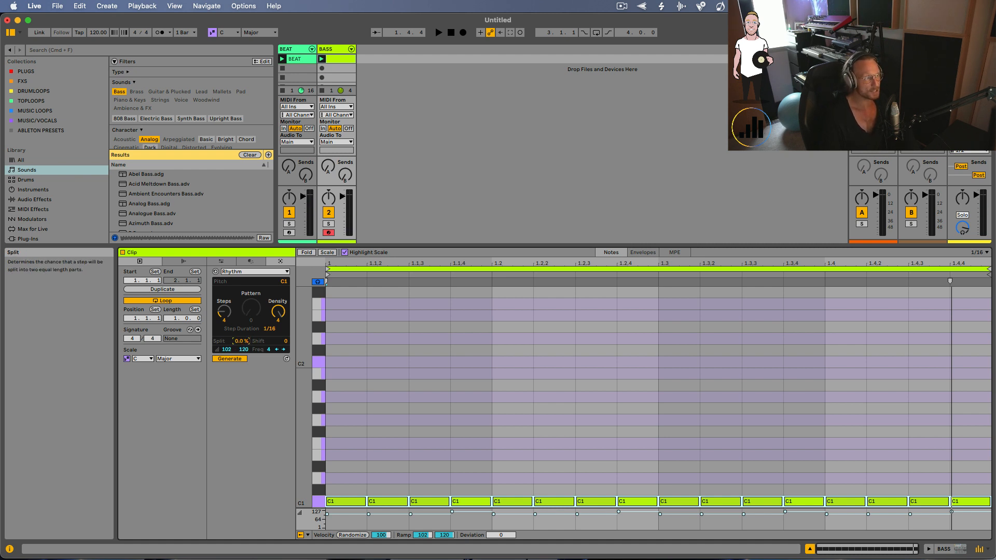
{"action": "left_click_drag", "start_coordinate": [241, 341], "coordinate": [241, 331]}
{"action": "key", "text": "space"}
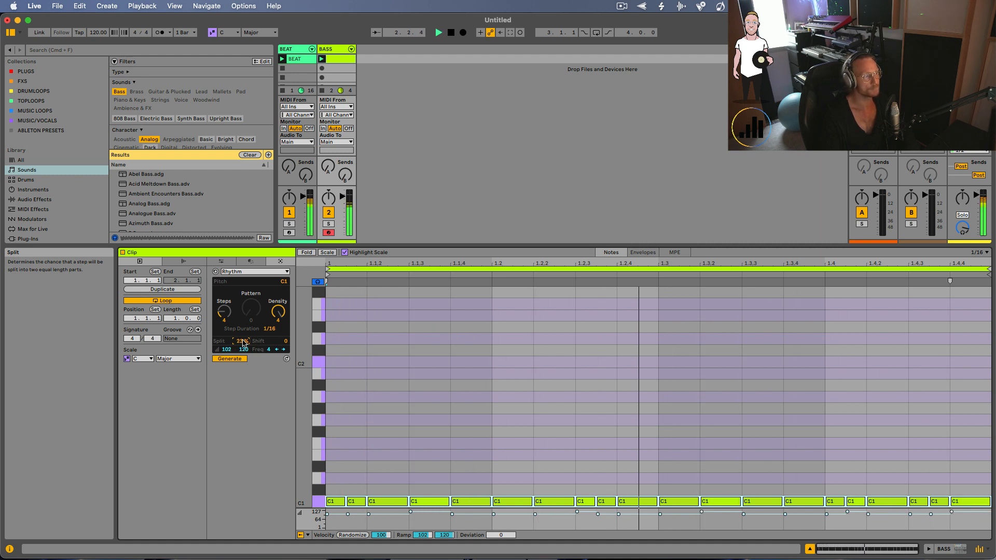
{"action": "left_click_drag", "start_coordinate": [268, 327], "coordinate": [264, 339]}
{"action": "key", "text": "Up"}
{"action": "key", "text": "Up"}
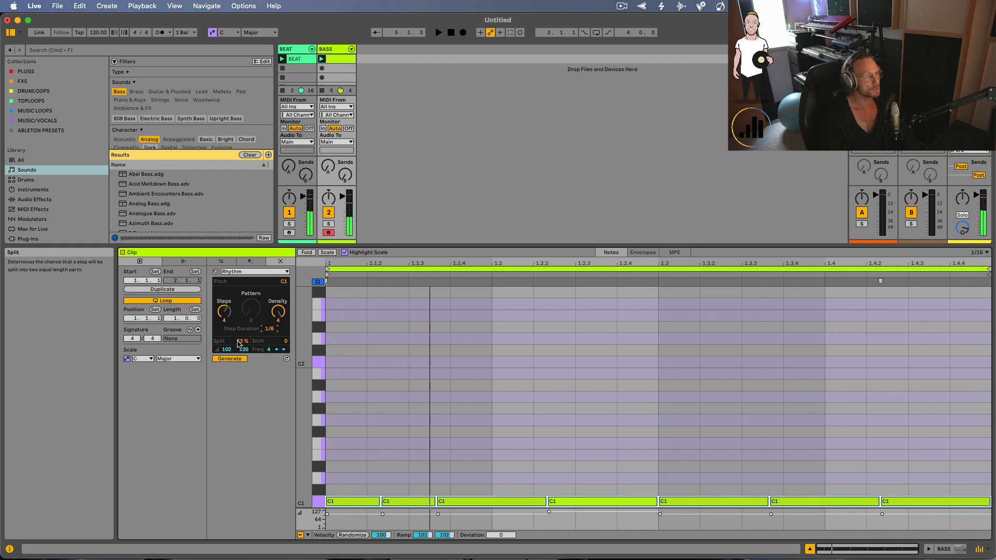
Step: Set the Split chance to 67 % and play the resulting bass pattern
{"action": "mouse_move", "coordinate": [242, 340]}
{"action": "left_mouse_down"}
{"action": "mouse_move", "coordinate": [242, 312]}
{"action": "mouse_move", "coordinate": [238, 359]}
{"action": "left_mouse_up"}
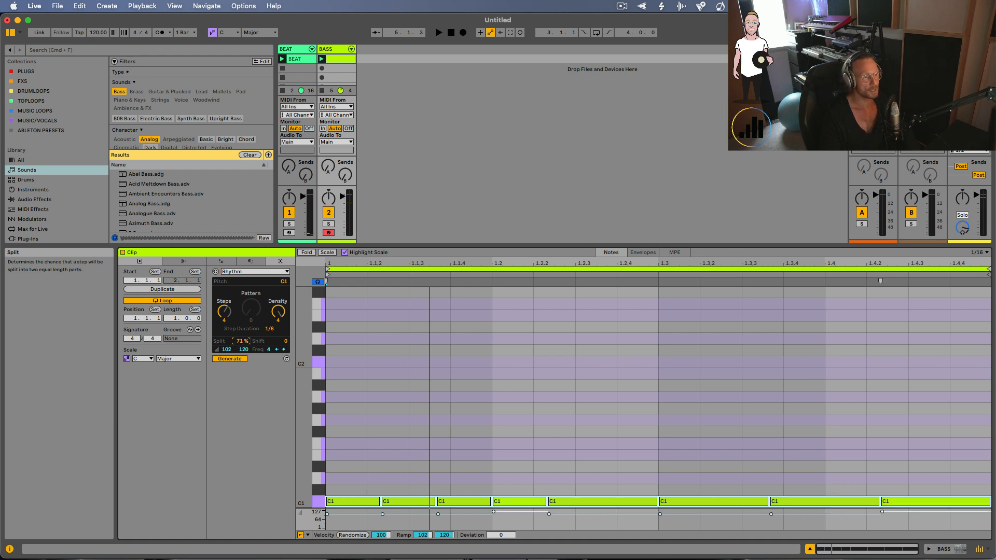
{"action": "key", "text": "space"}
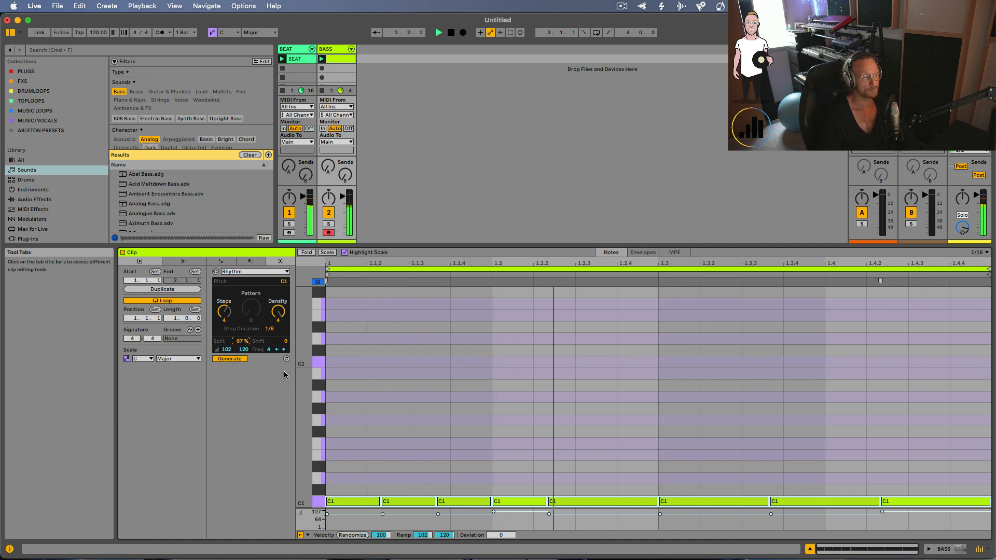
{"action": "key", "text": "space"}
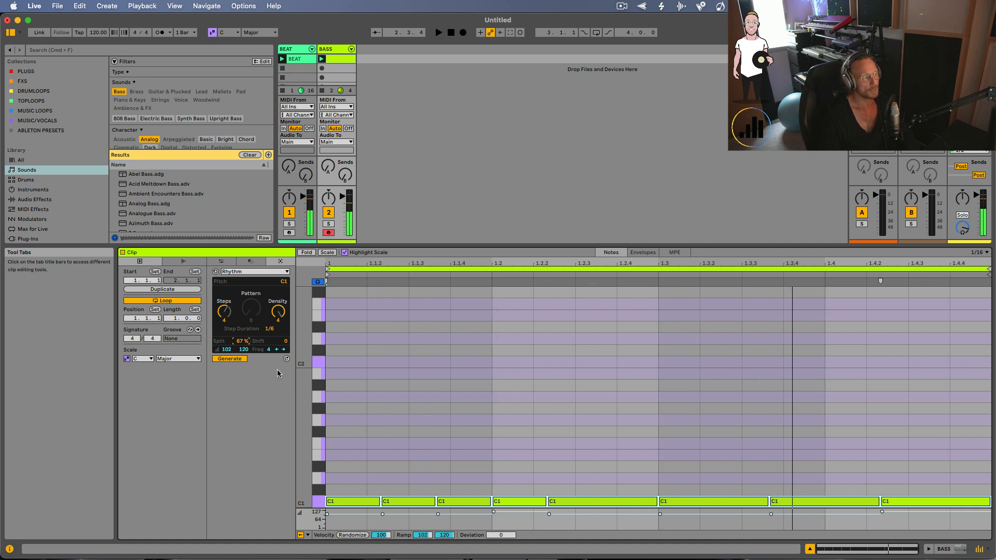
Step: Try different Shift values for the Rhythm pattern with playback running, and set Shift to -1
{"action": "left_click", "coordinate": [287, 342]}
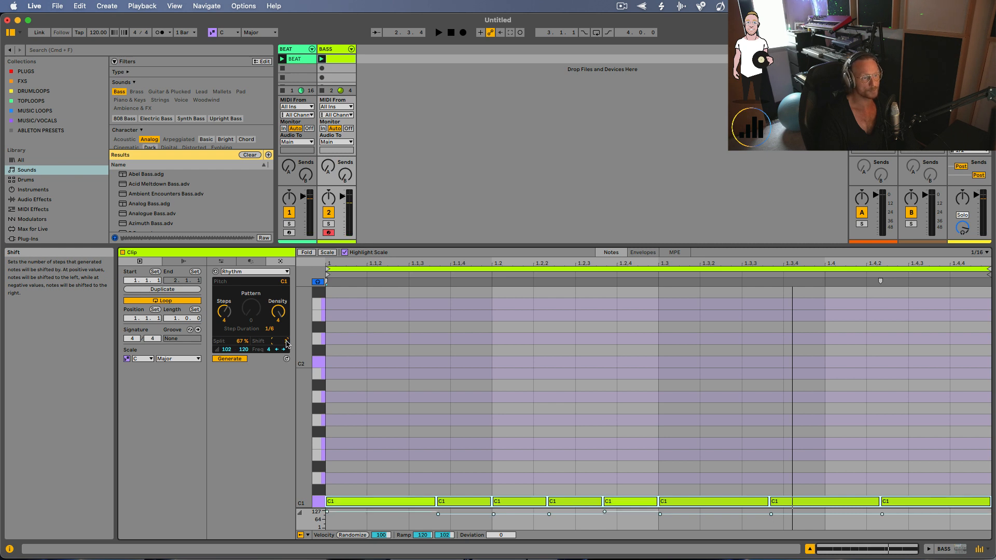
{"action": "left_click", "coordinate": [286, 342]}
{"action": "left_click", "coordinate": [286, 342]}
{"action": "key", "text": "space"}
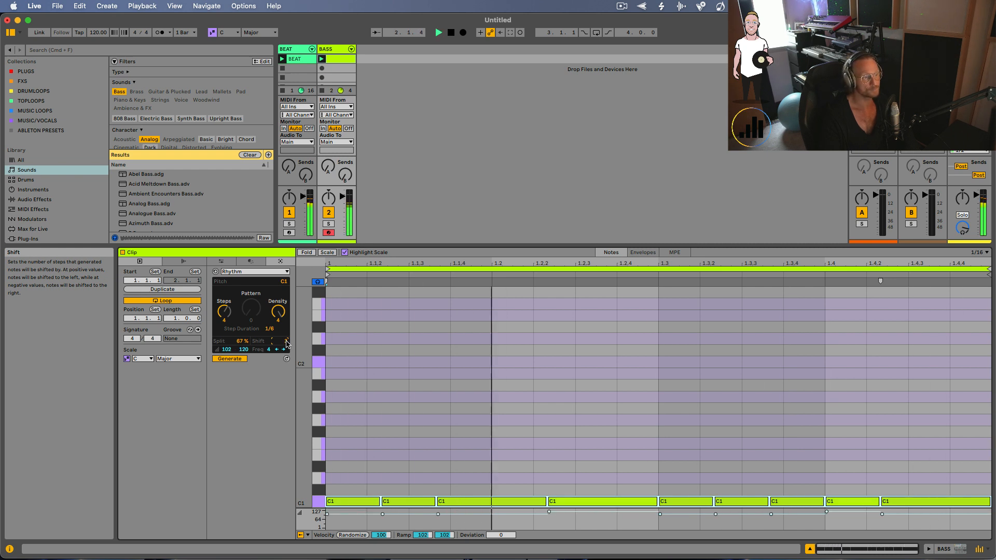
{"action": "left_click", "coordinate": [286, 342]}
{"action": "left_click", "coordinate": [286, 343]}
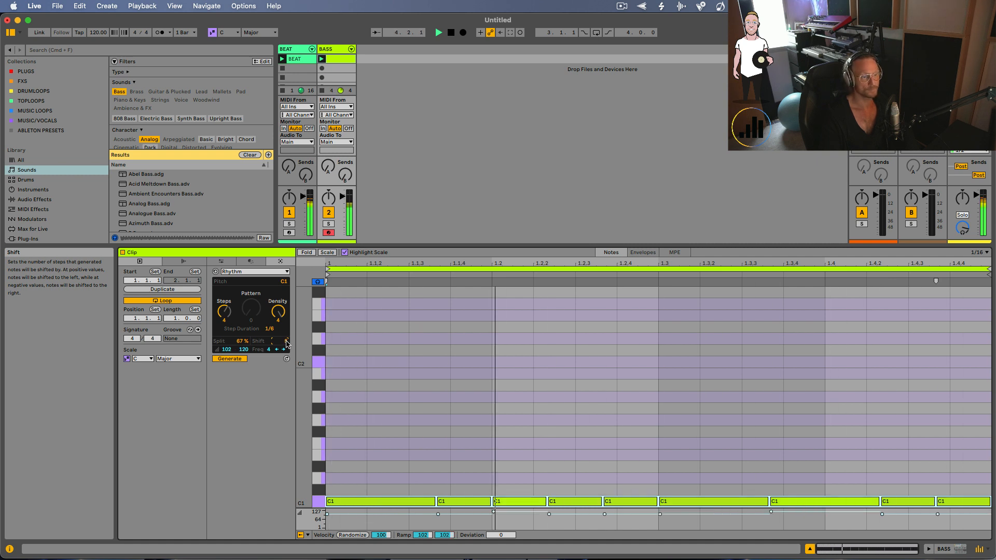
{"action": "left_click", "coordinate": [286, 342]}
{"action": "left_click", "coordinate": [287, 342]}
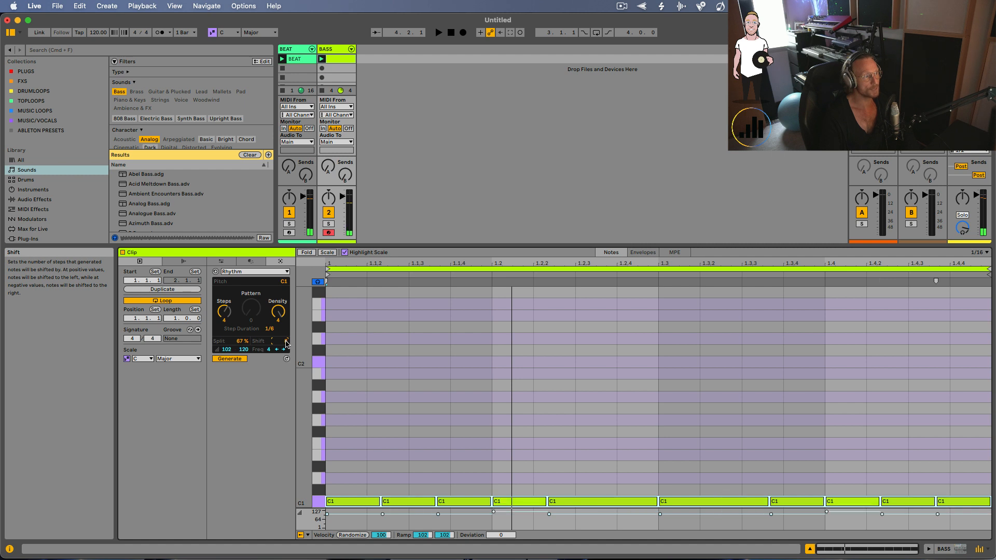
{"action": "left_click_drag", "start_coordinate": [286, 342], "coordinate": [286, 347]}
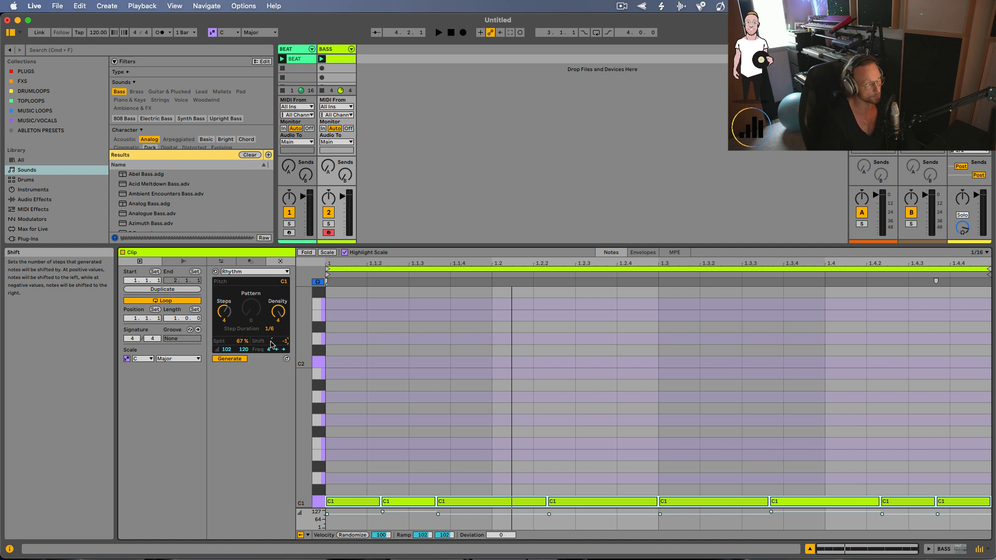
Step: Reset the bass pattern's Split and Shift to 0, and set its velocity to 93 with an accent of 127
{"action": "left_click_drag", "start_coordinate": [272, 344], "coordinate": [242, 357]}
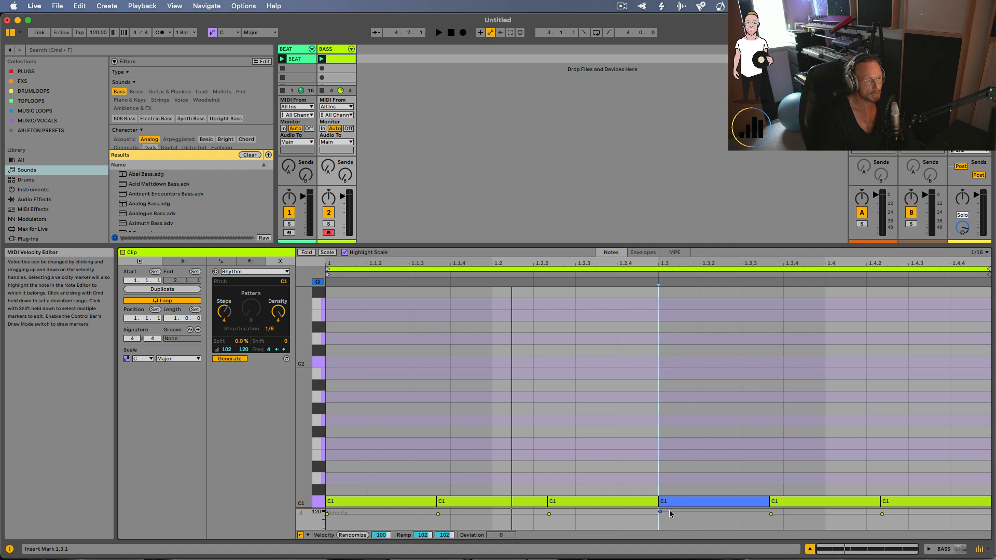
{"action": "mouse_move", "coordinate": [226, 349]}
{"action": "left_mouse_down"}
{"action": "mouse_move", "coordinate": [226, 357]}
{"action": "mouse_move", "coordinate": [243, 337]}
{"action": "left_mouse_up"}
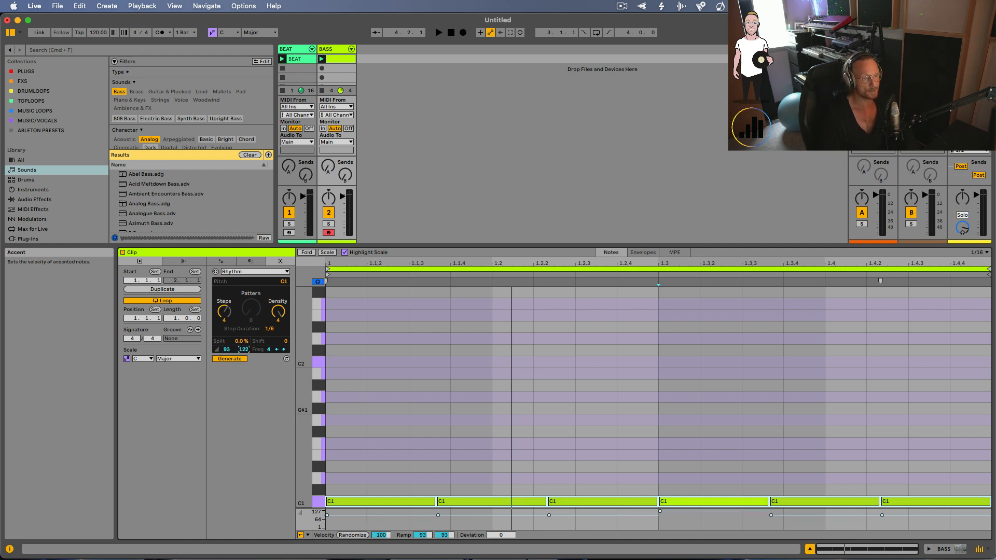
Step: Shift the accented notes within the bass pattern using the Rhythm generator's Accent Offset
{"action": "left_click", "coordinate": [284, 349]}
{"action": "left_click", "coordinate": [283, 350]}
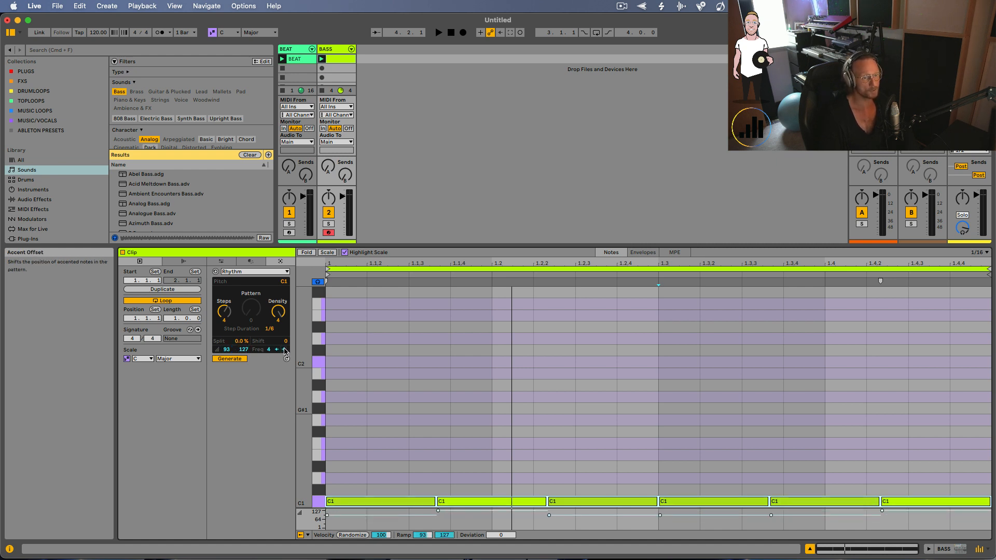
{"action": "left_click", "coordinate": [283, 350]}
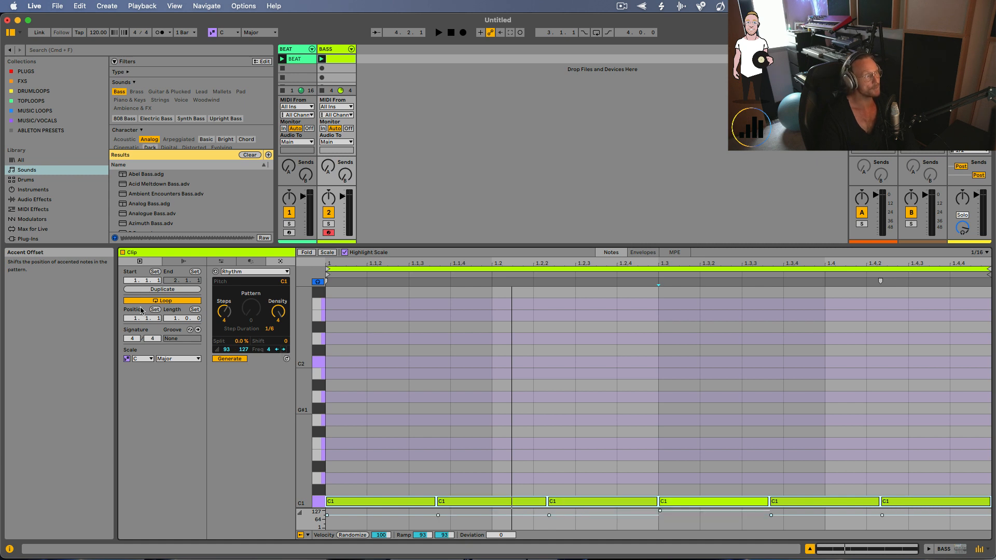
Step: Duplicate the bass clip's contents twice to four bars, and play a Rhythm pattern with 6 steps, density 3 and pattern 4
{"action": "left_click", "coordinate": [151, 290]}
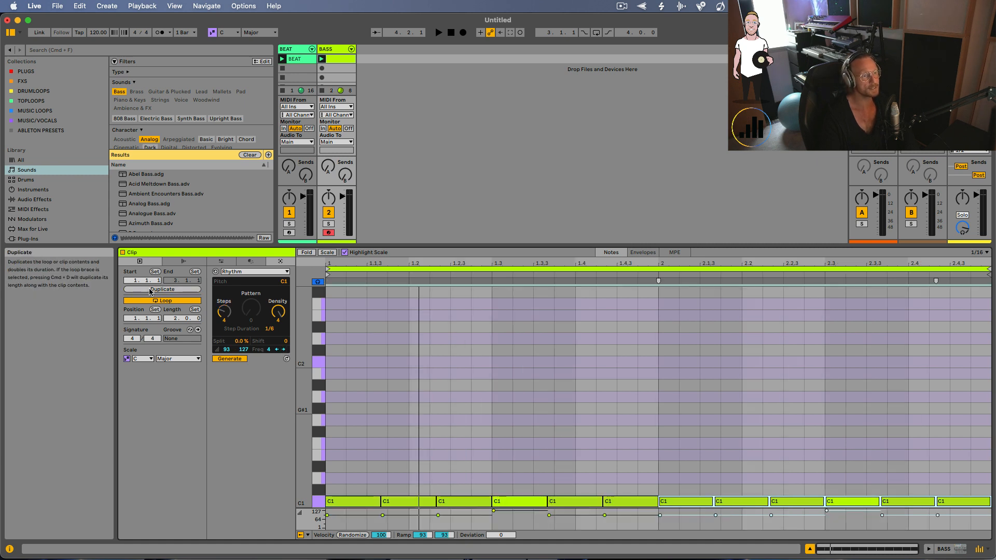
{"action": "left_click", "coordinate": [151, 290]}
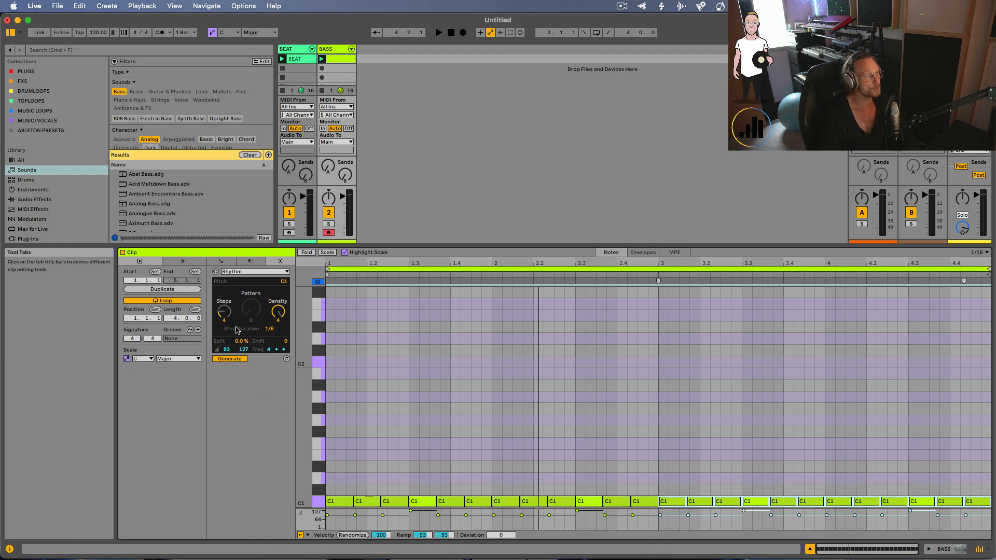
{"action": "left_click_drag", "start_coordinate": [227, 323], "coordinate": [254, 316]}
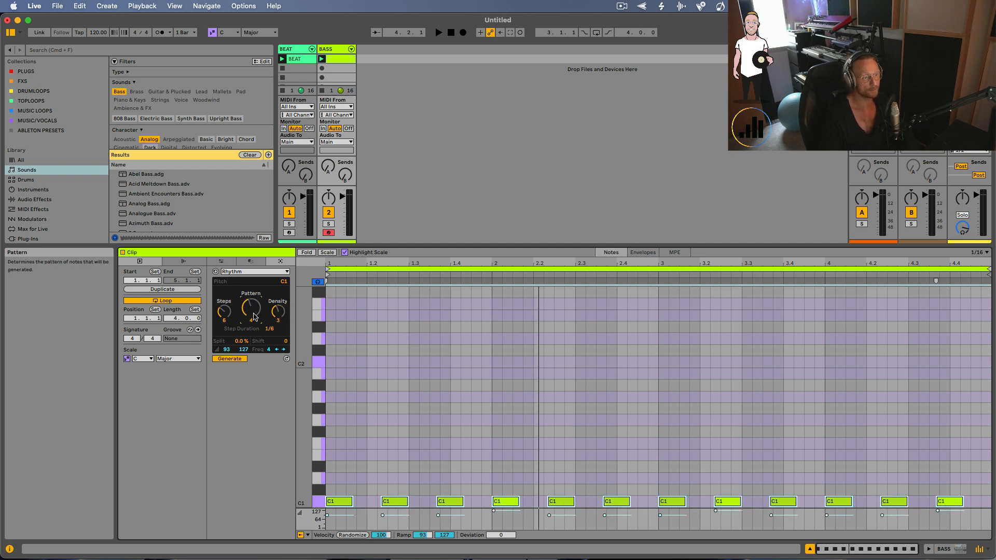
{"action": "key", "text": "space"}
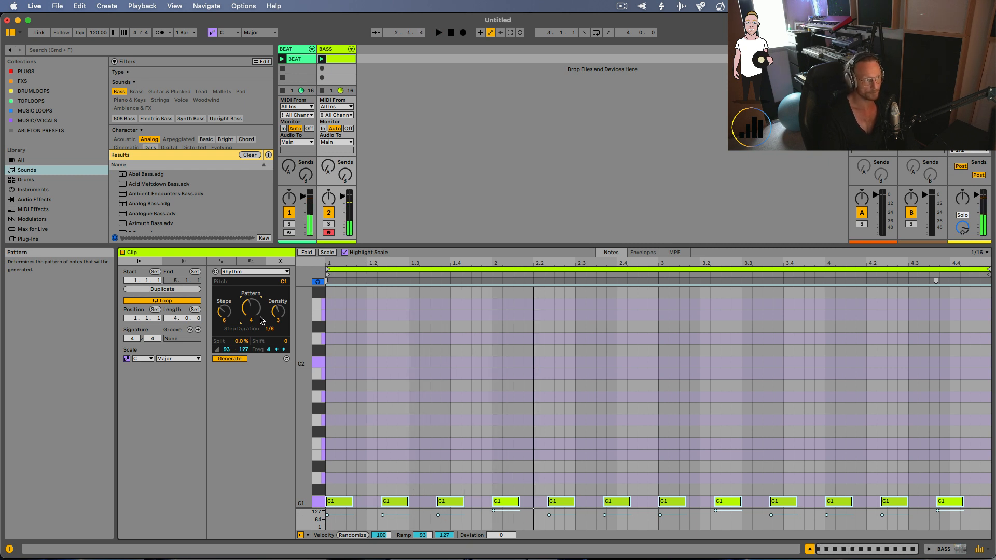
Step: Raise the bass pattern's density to 6, try a 1/4 step duration, and play it with step duration 1/8
{"action": "left_click_drag", "start_coordinate": [255, 313], "coordinate": [279, 291]}
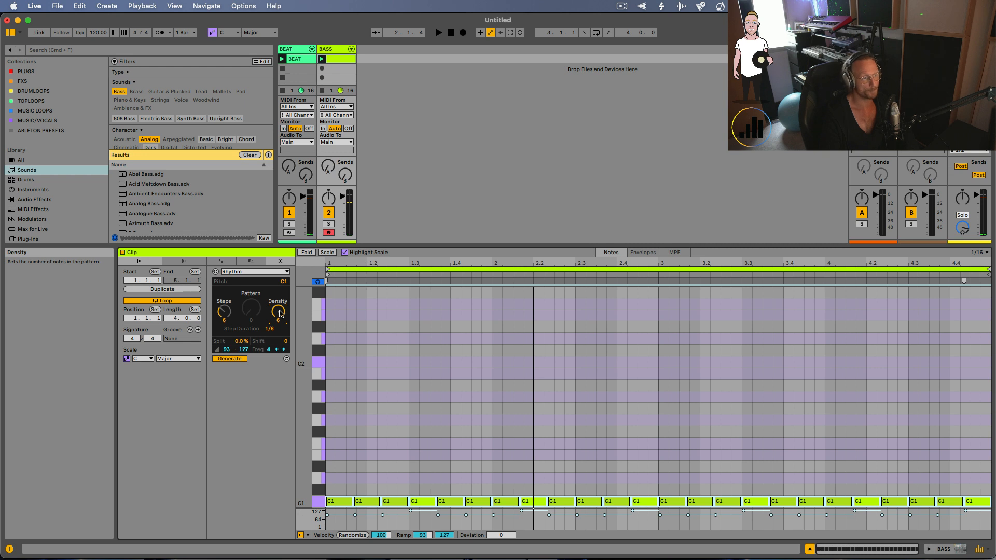
{"action": "left_click_drag", "start_coordinate": [269, 328], "coordinate": [269, 340]}
{"action": "key", "text": "Up"}
{"action": "key", "text": "Down"}
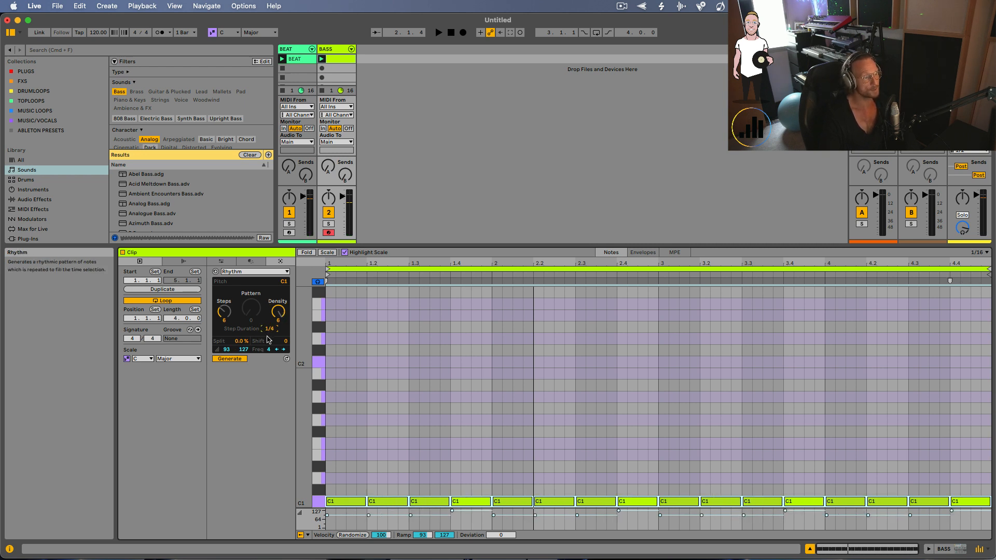
{"action": "key", "text": "Down"}
{"action": "key", "text": "Up"}
{"action": "key", "text": "Up"}
{"action": "key", "text": "Up"}
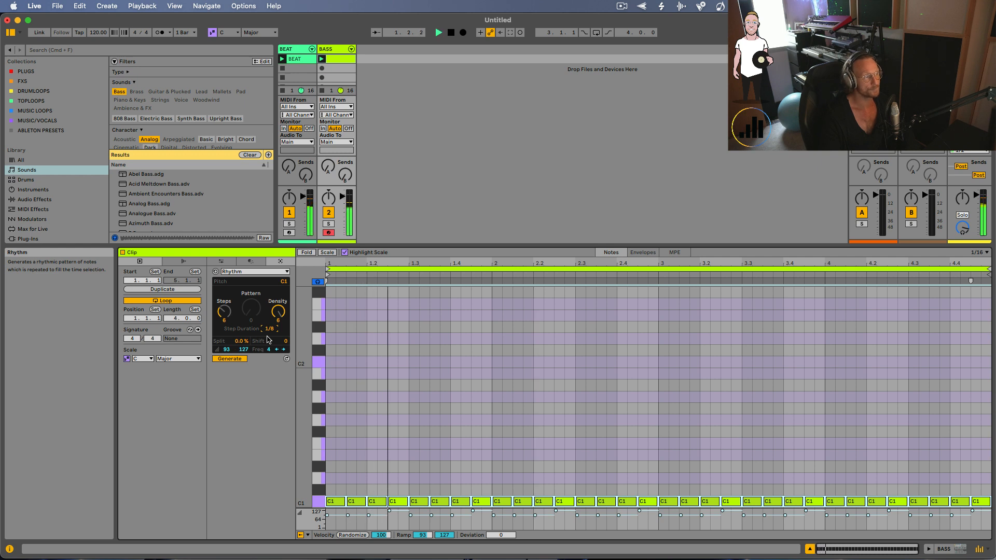
Step: Set the bass pattern's Split to 29 % and its Shift to -2 while playing it with the beat
{"action": "left_click", "coordinate": [241, 341]}
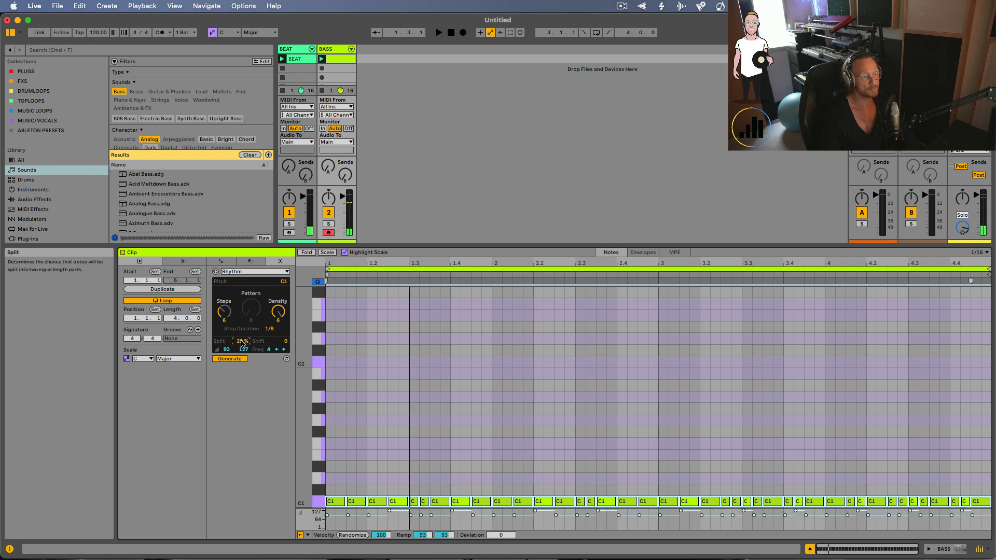
{"action": "key", "text": "space"}
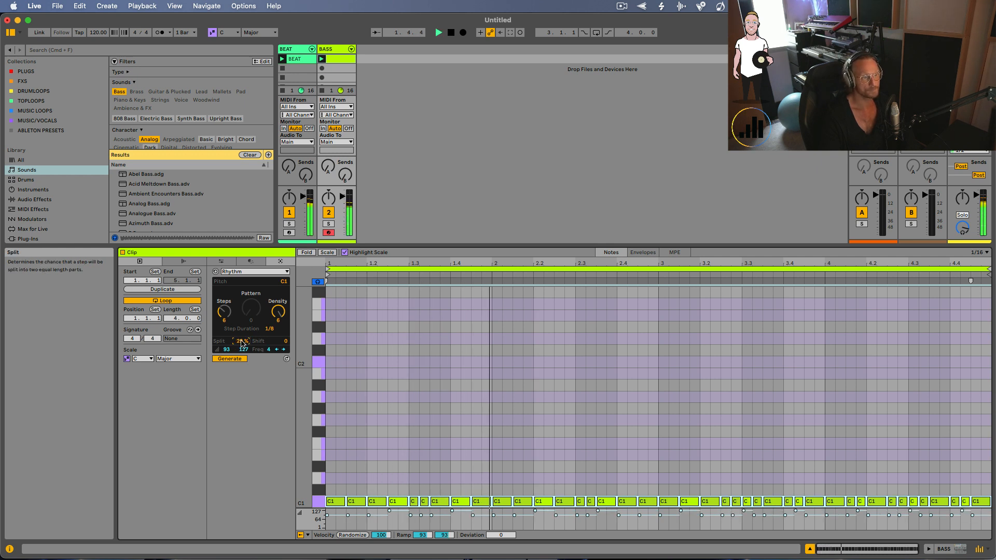
{"action": "left_click_drag", "start_coordinate": [280, 341], "coordinate": [280, 347]}
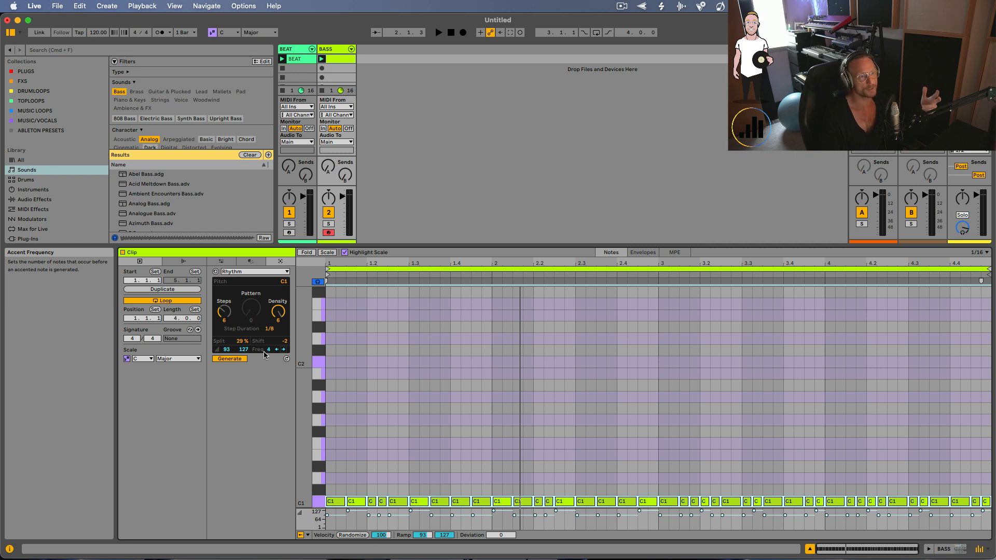
Step: Create an empty clip below the BEAT clip and choose Hihat Closed Confidential as the Rhythm generator's drum sound
{"action": "left_click", "coordinate": [307, 59]}
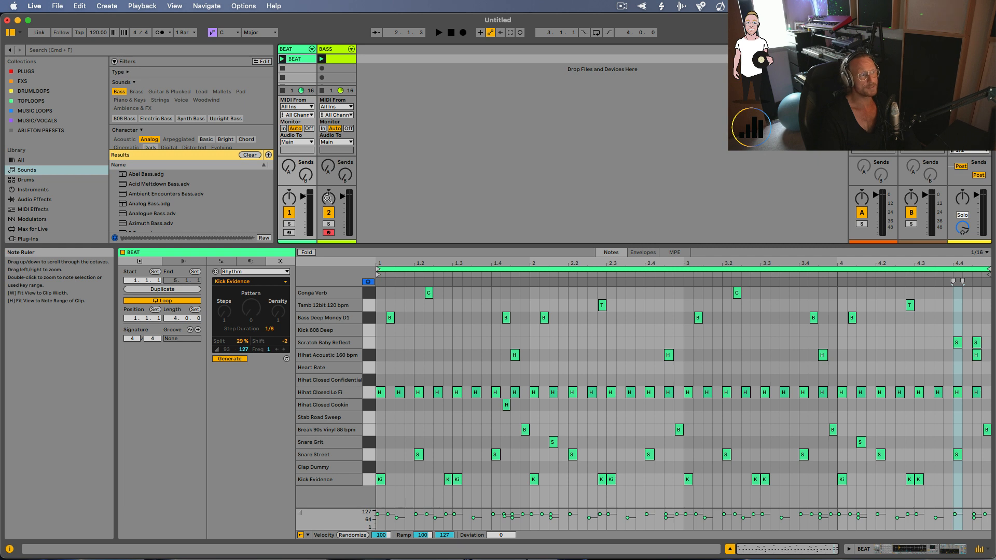
{"action": "double_click", "coordinate": [296, 68]}
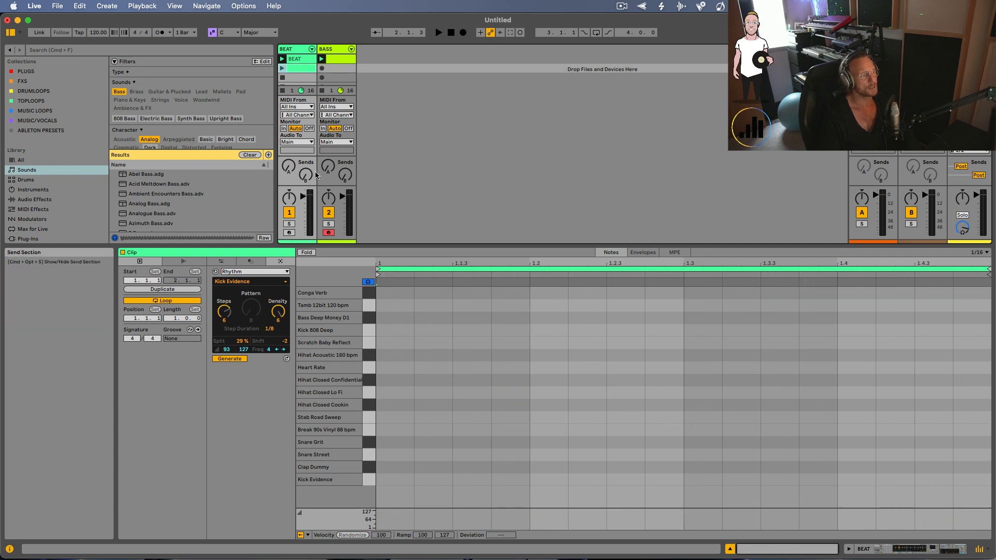
{"action": "left_click", "coordinate": [249, 281]}
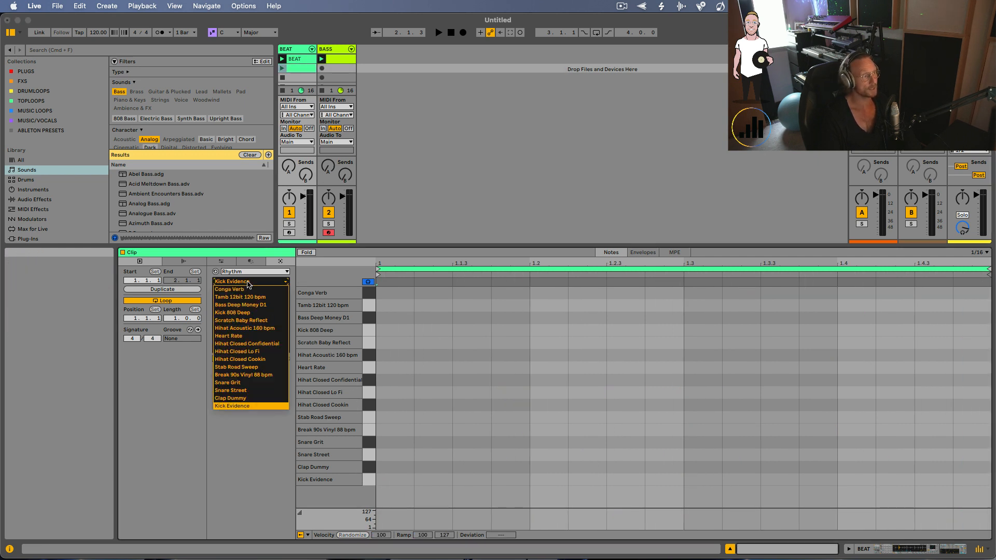
{"action": "left_click", "coordinate": [374, 328]}
{"action": "left_click", "coordinate": [368, 354]}
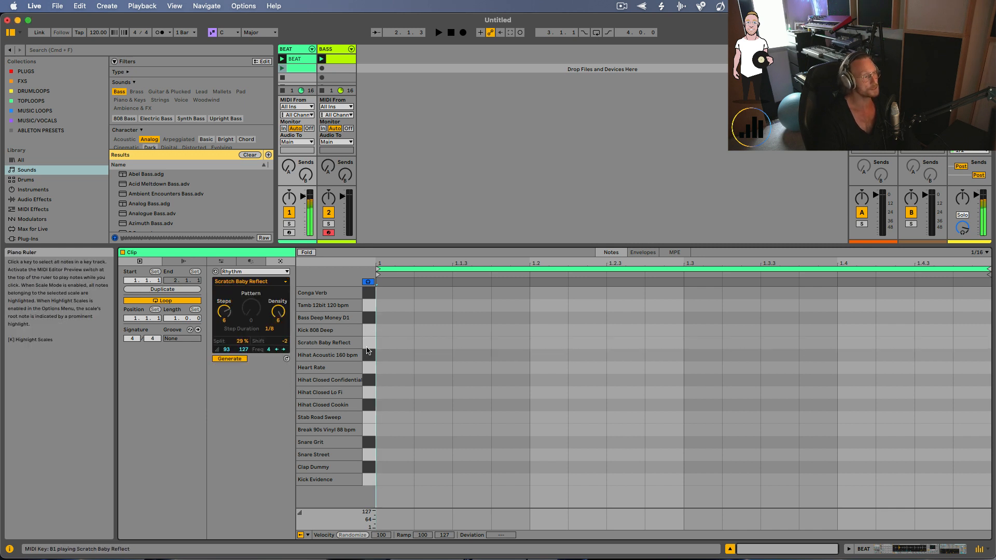
{"action": "left_click", "coordinate": [368, 380]}
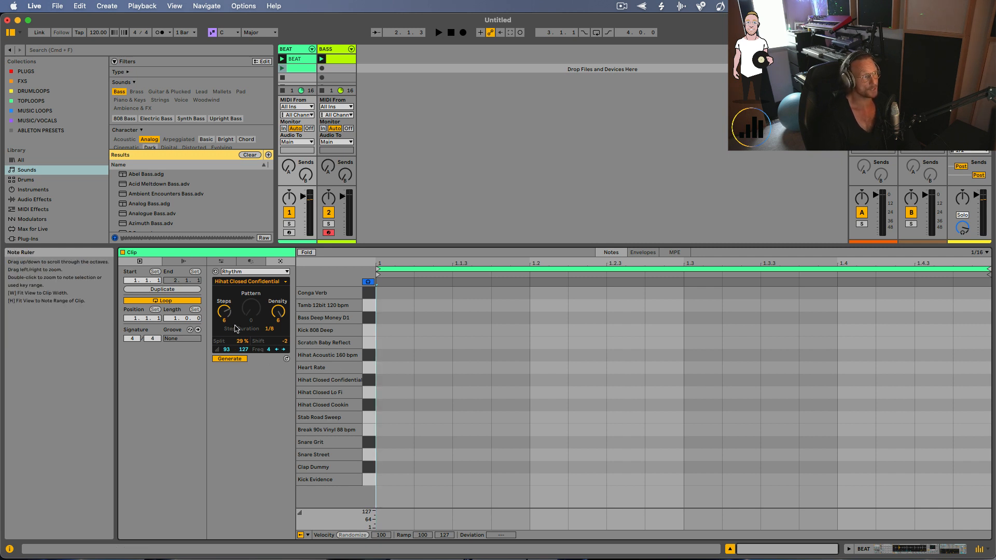
Step: Generate and play a five-step hi-hat pattern, try step durations 1/12 and 1/16, and settle on 1/8 with Split 51 % and Shift 1
{"action": "scroll", "coordinate": [226, 314], "scroll_direction": "down", "scroll_amount": 1}
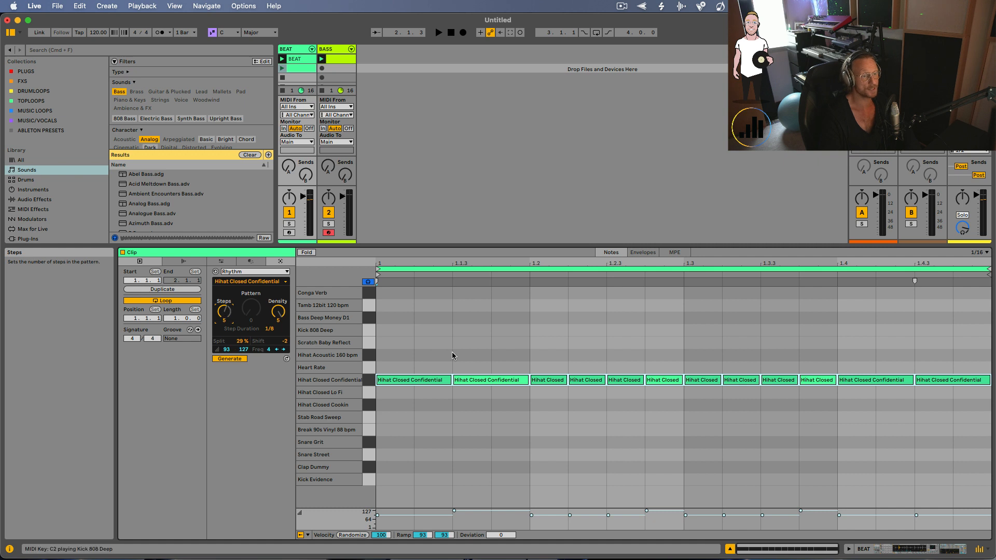
{"action": "left_click", "coordinate": [282, 69]}
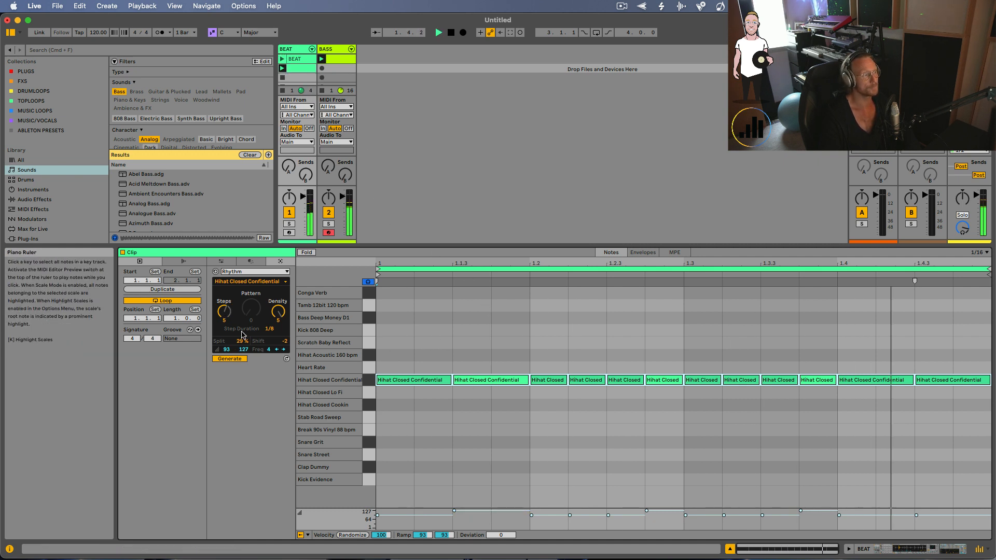
{"action": "scroll", "coordinate": [268, 330], "scroll_direction": "down", "scroll_amount": 1}
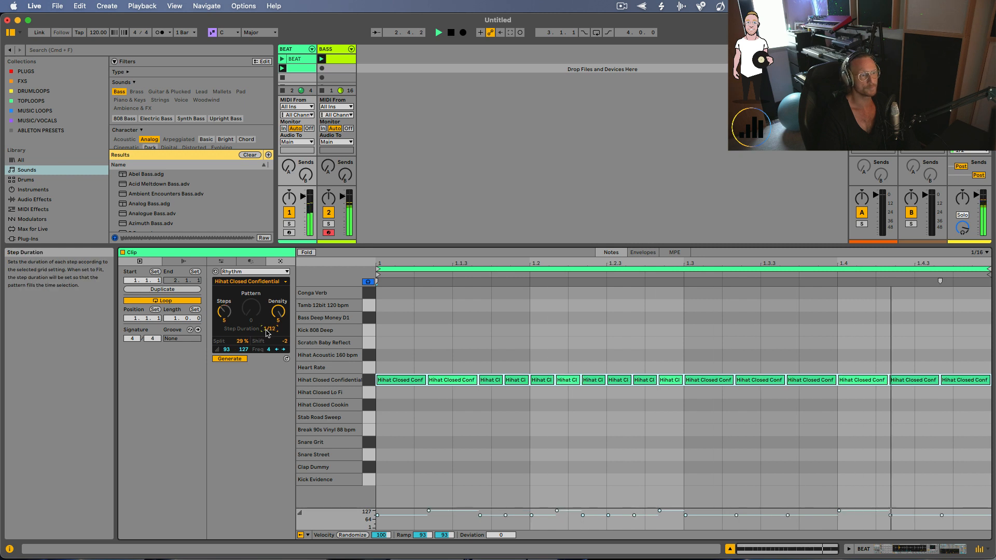
{"action": "scroll", "coordinate": [268, 333], "scroll_direction": "down", "scroll_amount": 1}
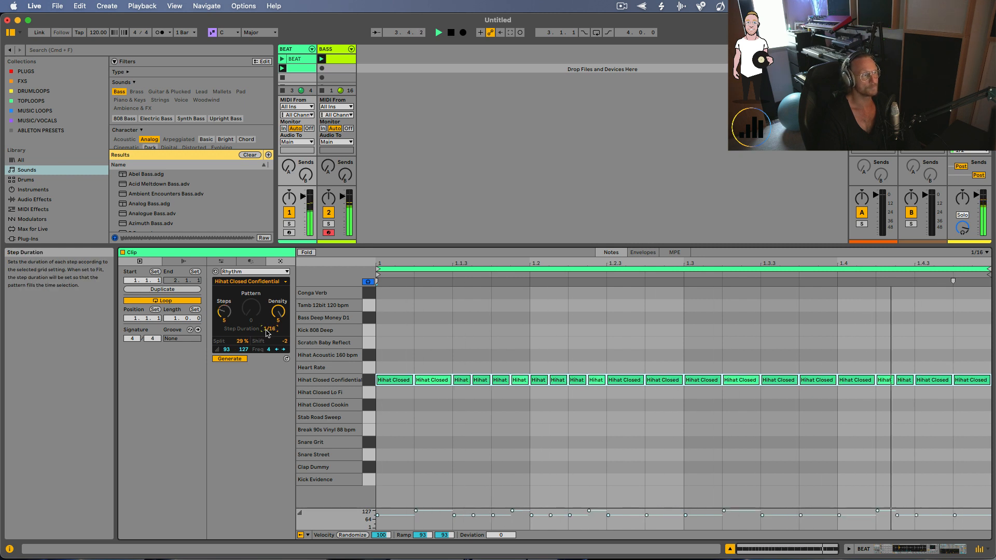
{"action": "scroll", "coordinate": [267, 332], "scroll_direction": "up", "scroll_amount": 2}
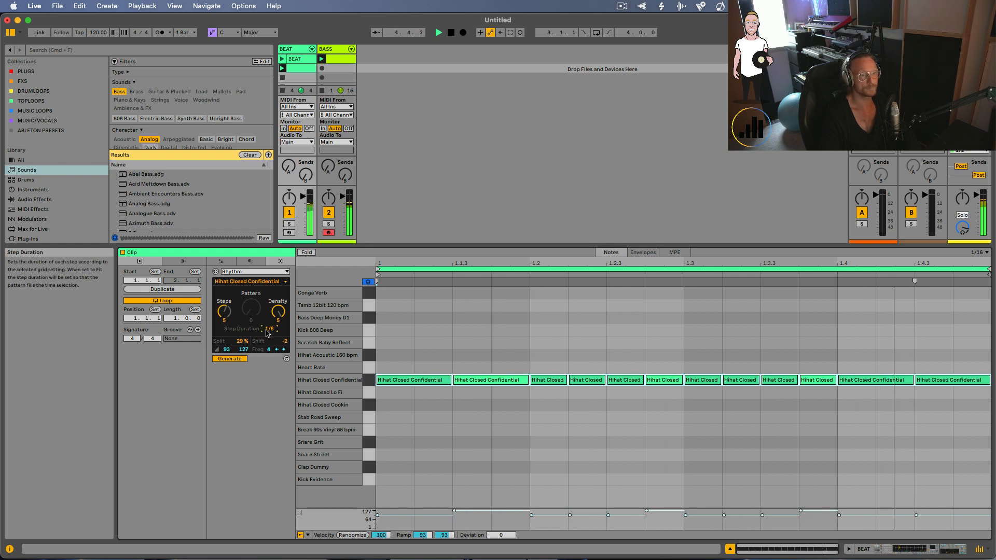
{"action": "left_click_drag", "start_coordinate": [242, 341], "coordinate": [283, 339]}
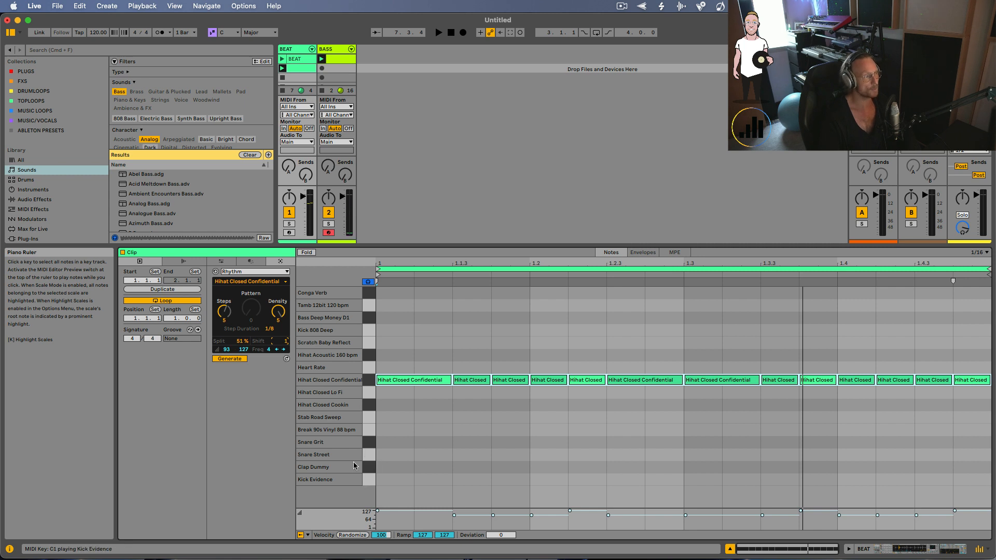
{"action": "left_click", "coordinate": [403, 417]}
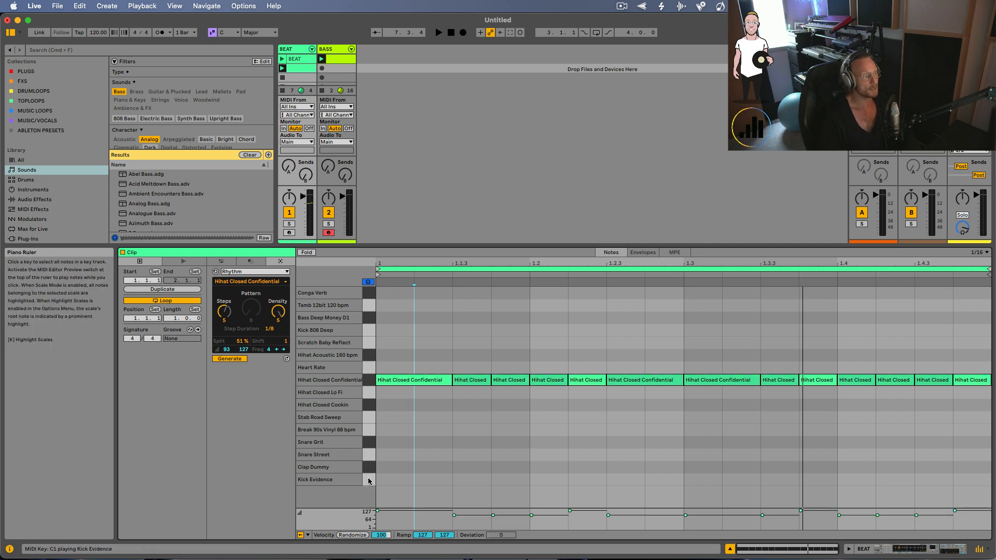
Step: Generate a Rhythm pattern for Kick Evidence in the same clip and play it together with the hi-hat
{"action": "left_click", "coordinate": [248, 281]}
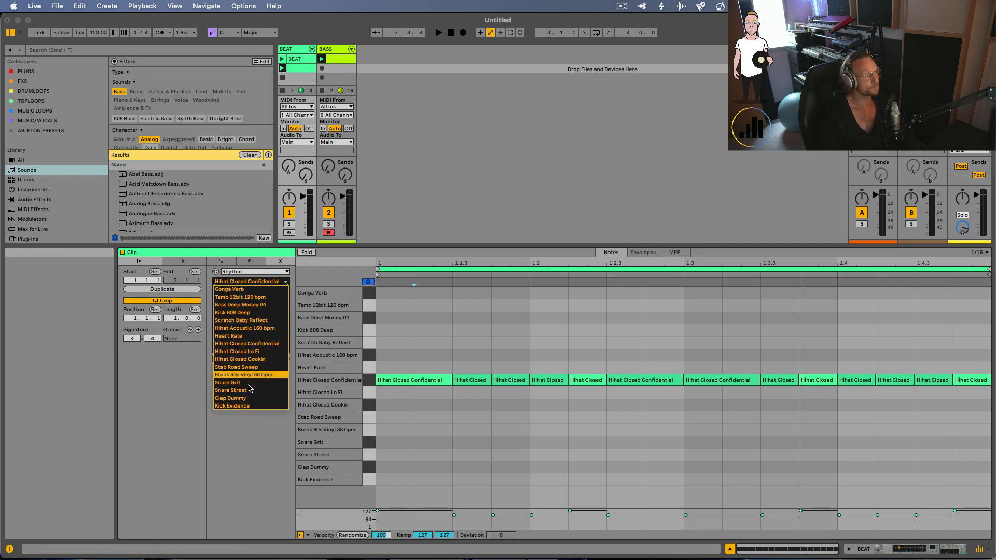
{"action": "left_click", "coordinate": [249, 406]}
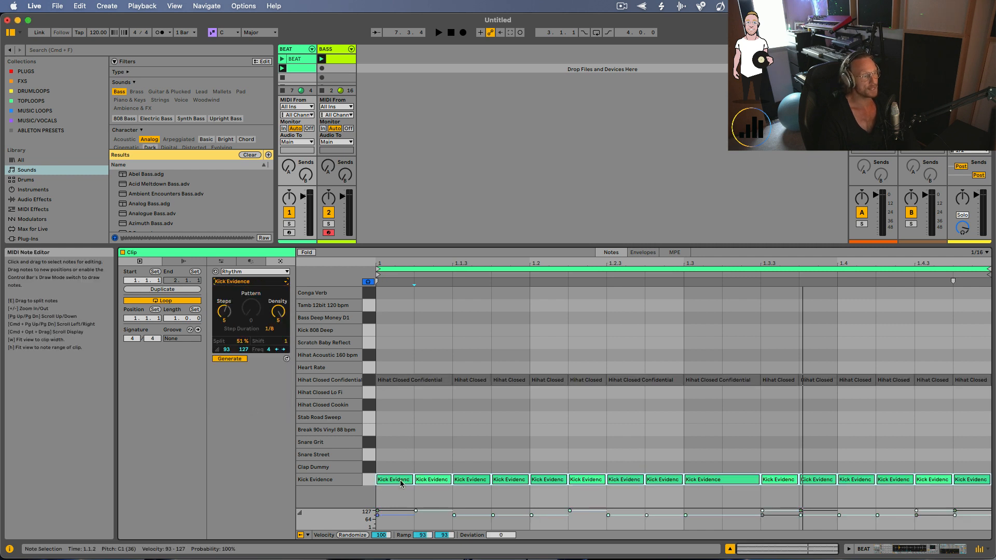
{"action": "key", "text": "space"}
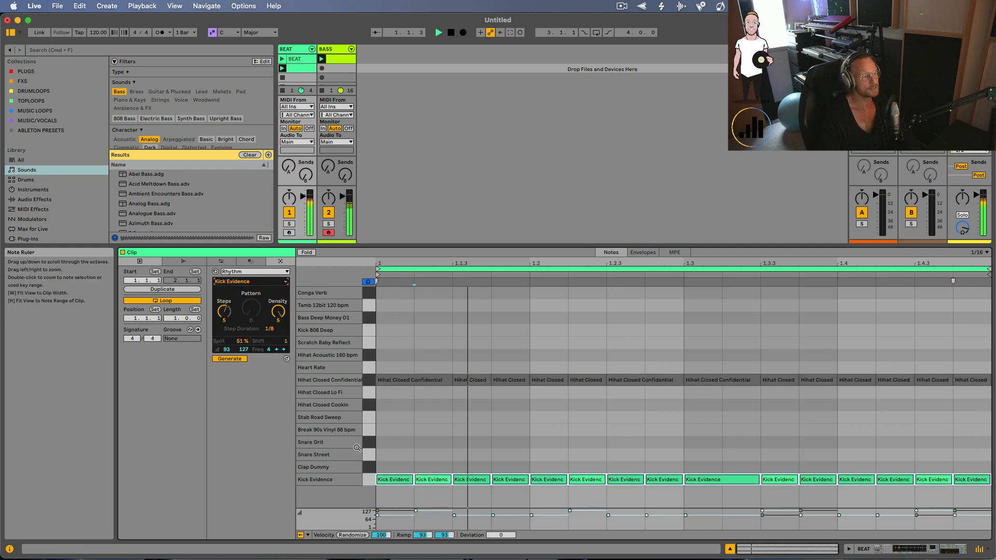
{"action": "key", "text": "space"}
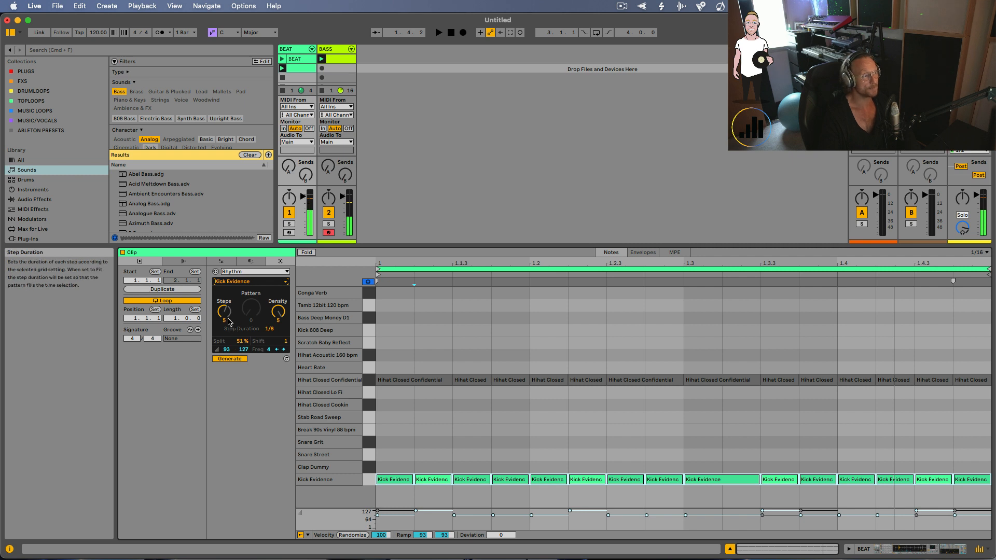
Step: Simplify the Kick Evidence pattern to 1 step with step duration 1/4 and Split 0 %, and play it
{"action": "left_click_drag", "start_coordinate": [224, 312], "coordinate": [269, 333]}
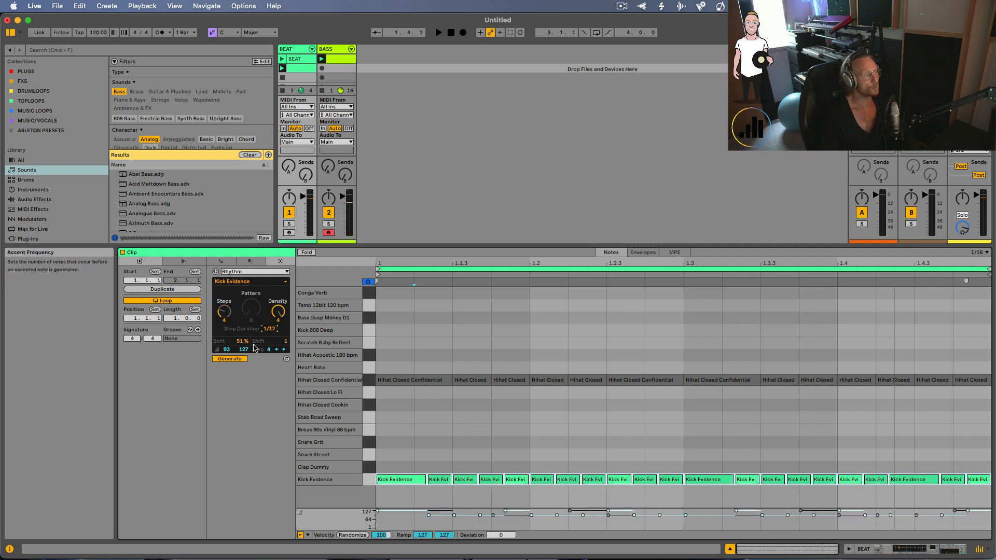
{"action": "key", "text": "Up"}
{"action": "key", "text": "Up"}
{"action": "left_click_drag", "start_coordinate": [224, 311], "coordinate": [241, 363]}
{"action": "key", "text": "space"}
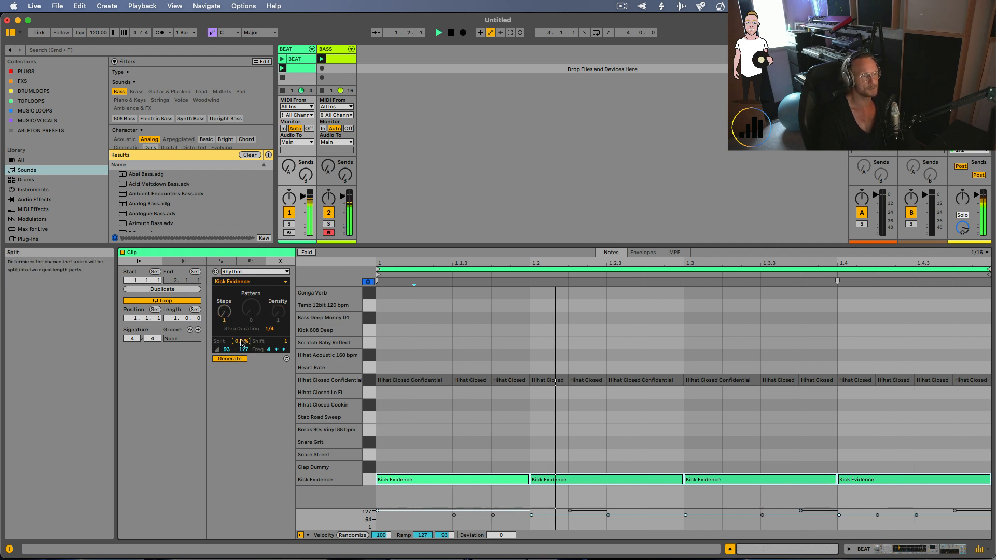
{"action": "left_click", "coordinate": [387, 331]}
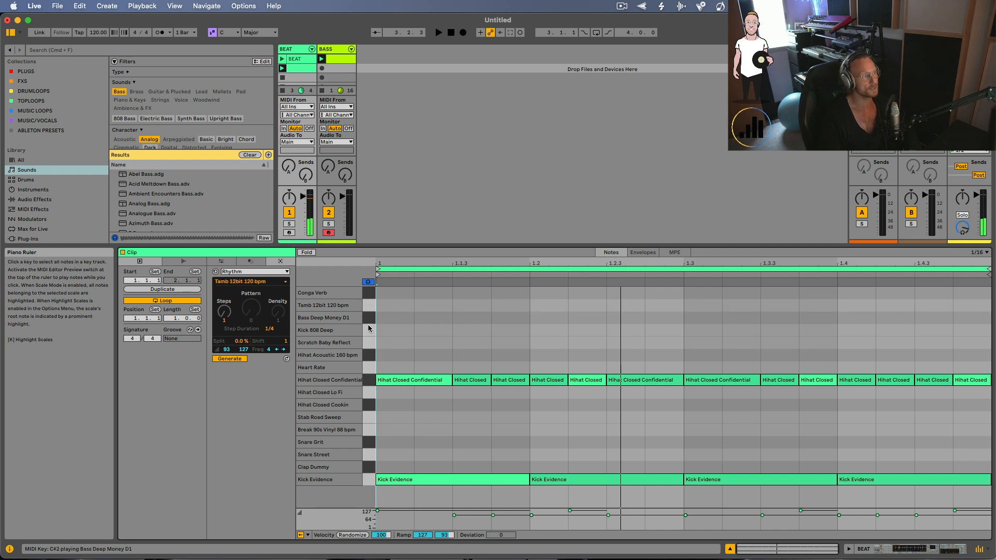
Step: Preview the Scratch Baby Reflect drum sound and reopen the bass clip on the BASS track
{"action": "left_click", "coordinate": [369, 342]}
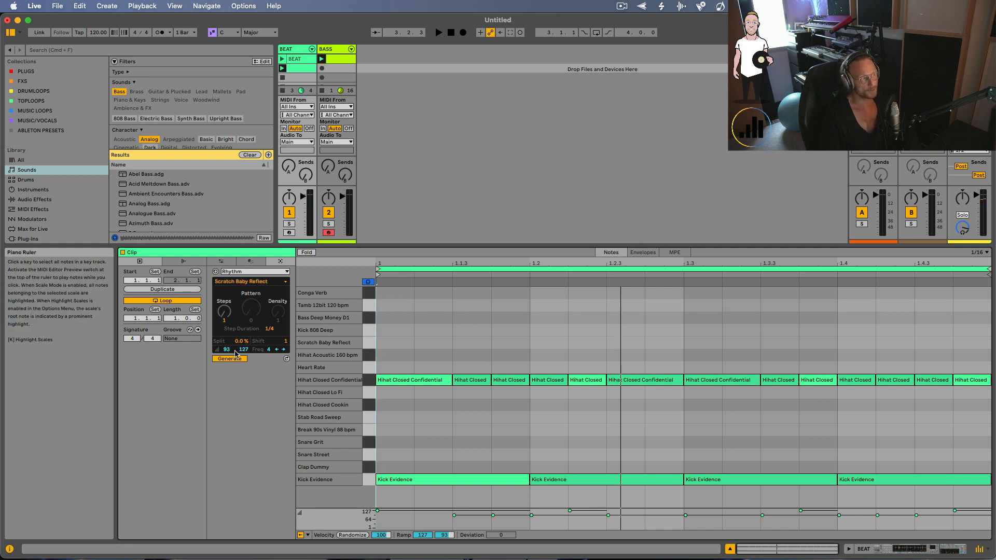
{"action": "left_click", "coordinate": [334, 61]}
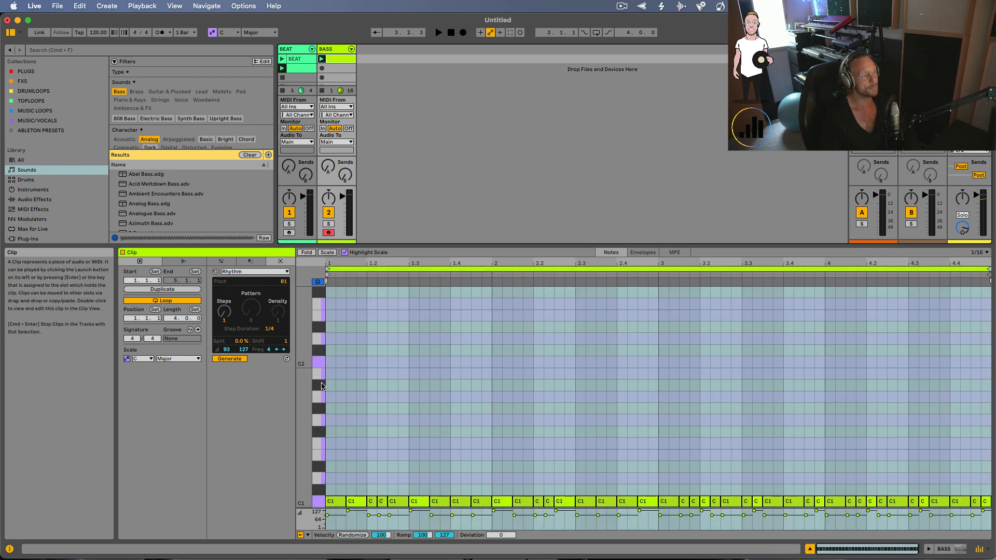
Step: Set the Rhythm generator's pitch to G1 and Steps to 2 in the bass clip, and undo the generated notes
{"action": "left_click", "coordinate": [320, 421]}
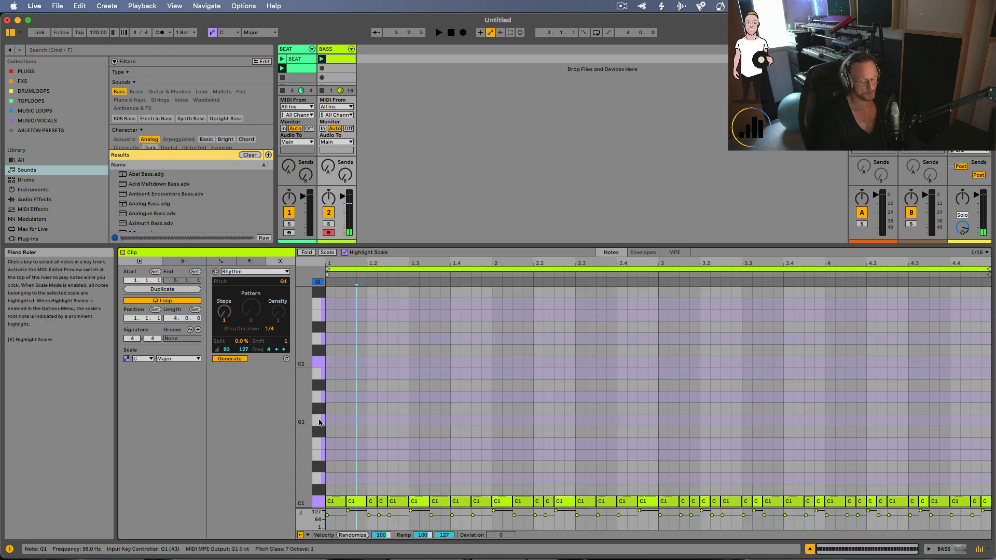
{"action": "left_click", "coordinate": [320, 421]}
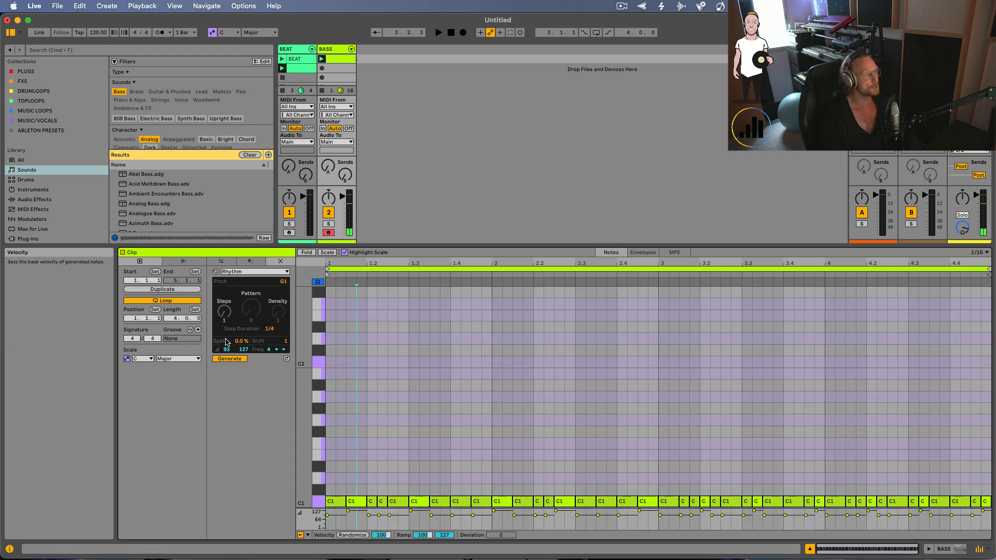
{"action": "left_click_drag", "start_coordinate": [220, 309], "coordinate": [220, 307]}
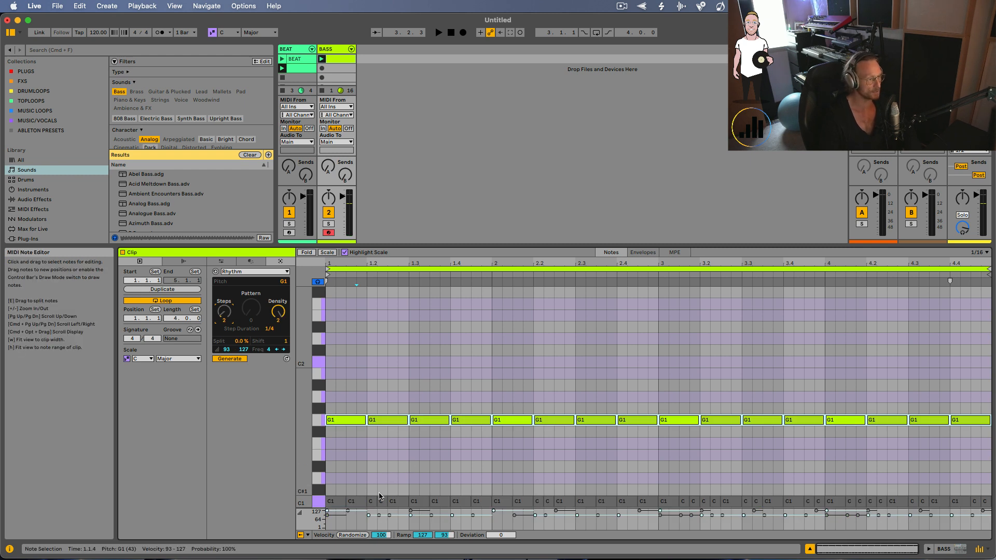
{"action": "key", "text": "super+z"}
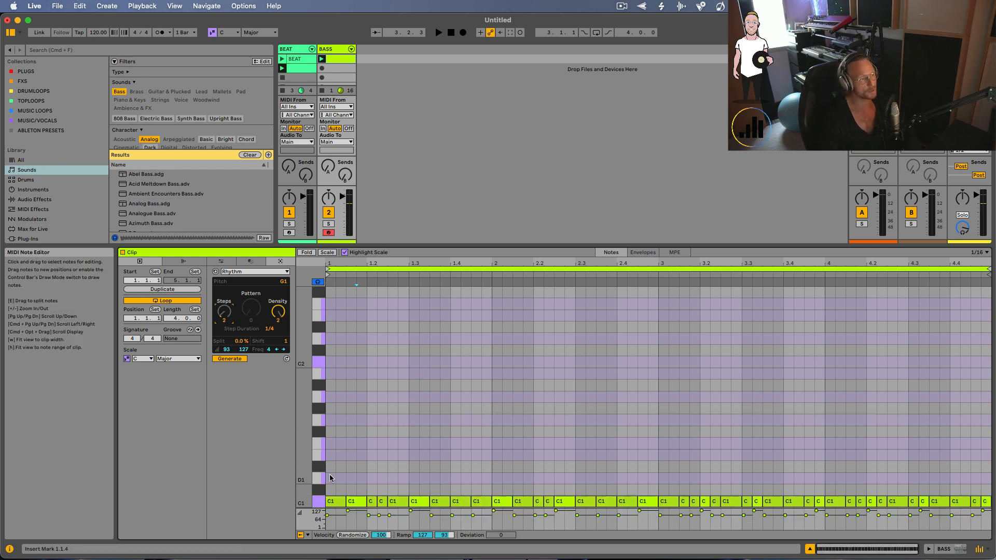
Step: Select all C1 notes in the bass clip and set the Rhythm pitch to A1, replacing them with the generated pattern
{"action": "left_click", "coordinate": [319, 503]}
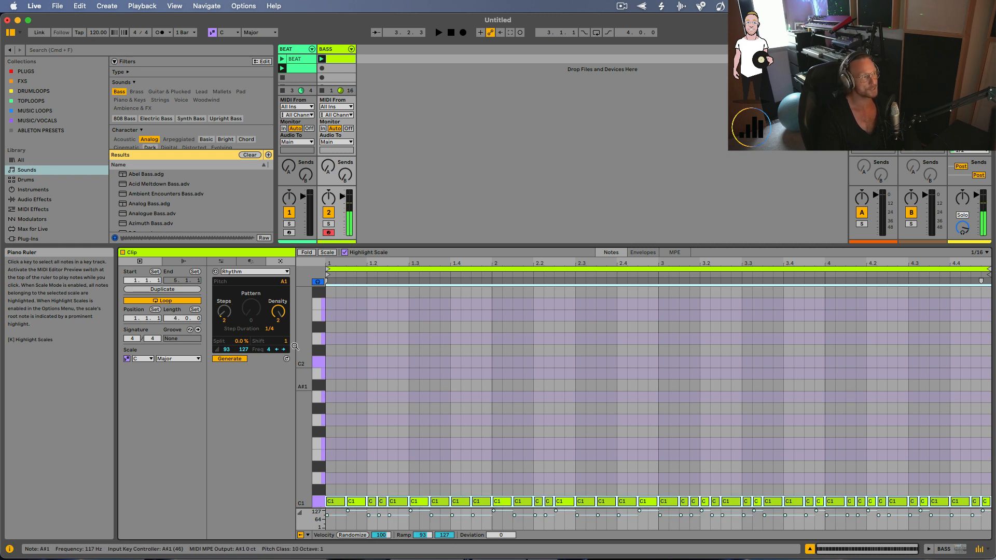
{"action": "mouse_move", "coordinate": [284, 282]}
{"action": "left_mouse_down"}
{"action": "mouse_move", "coordinate": [284, 254]}
{"action": "mouse_move", "coordinate": [283, 292]}
{"action": "mouse_move", "coordinate": [281, 281]}
{"action": "left_mouse_up"}
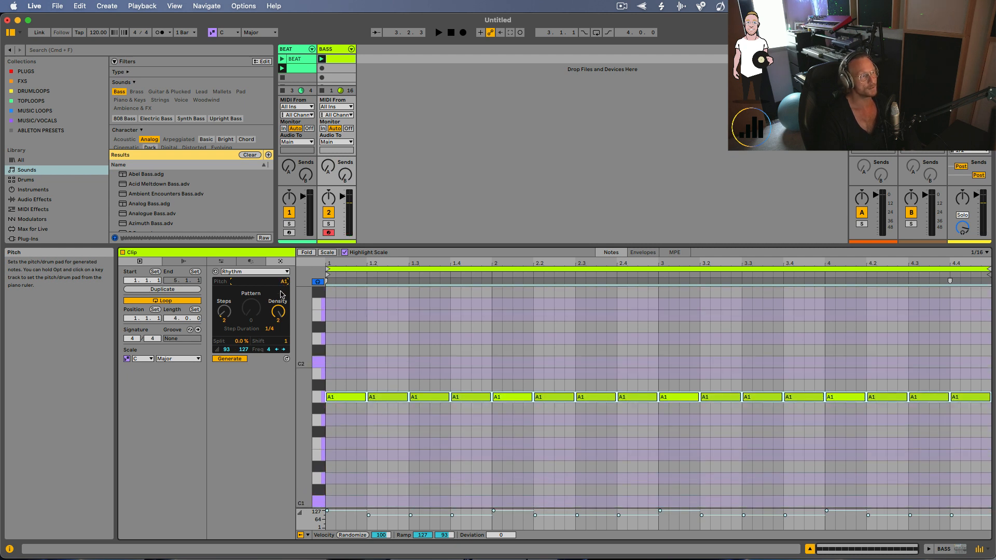